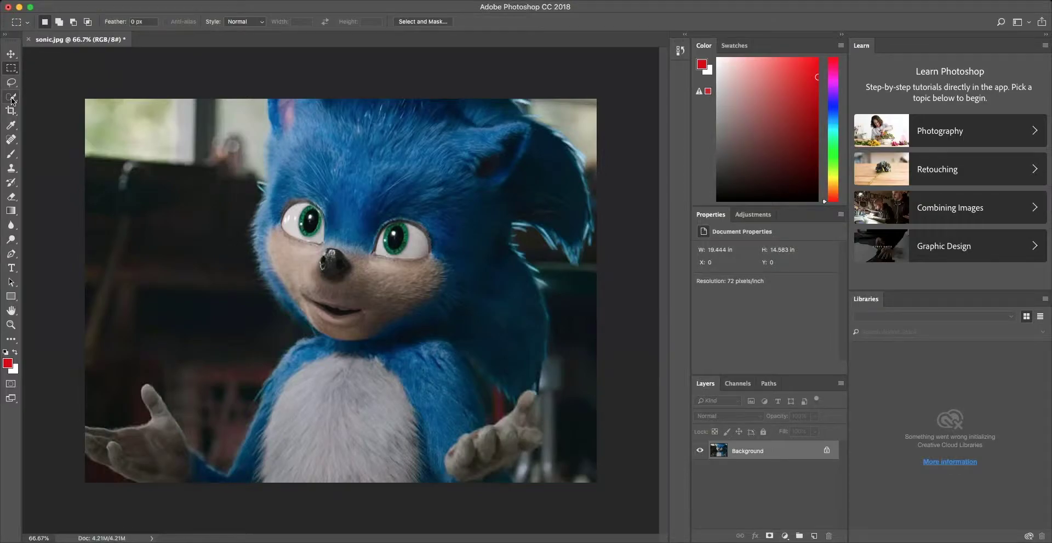
Trace Sonic's left eye with the Pen tool and copy it onto Layer 1
left_click(11, 254)
left_click(319, 244)
left_click_drag(321, 213, 301, 205)
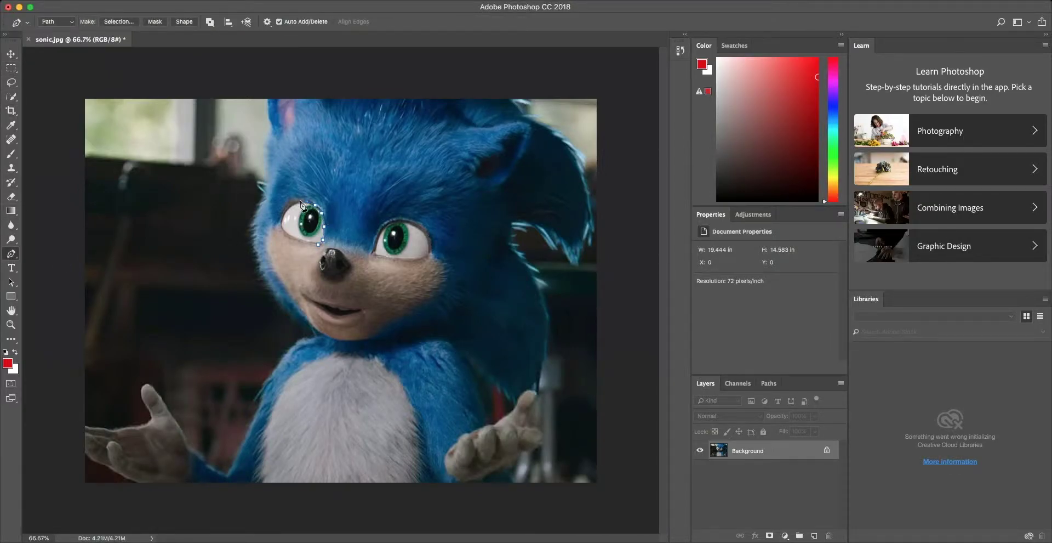
left_click(286, 219)
left_click(319, 243)
left_click(737, 383)
left_click(768, 383)
left_click(706, 383)
left_click(11, 53)
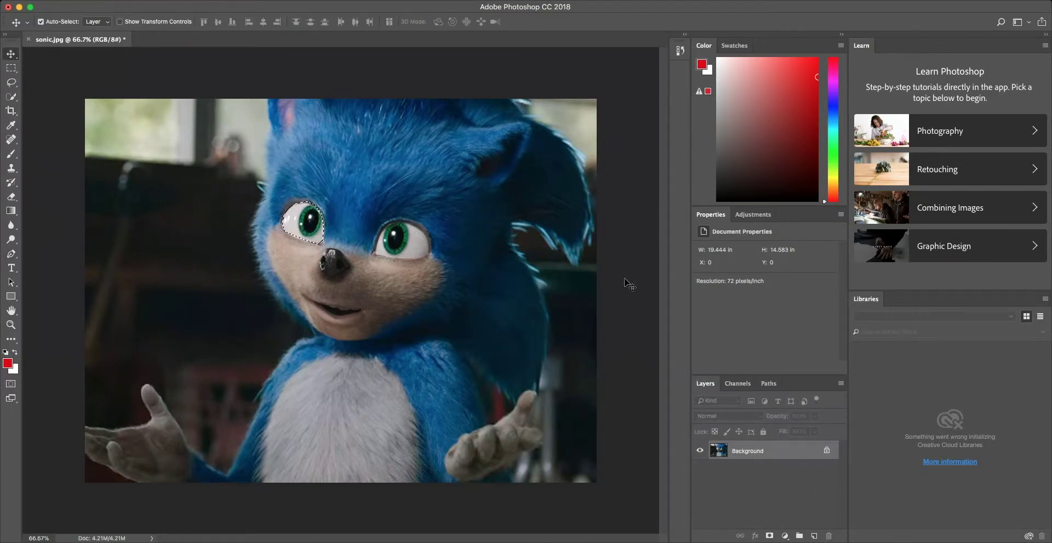
left_click(770, 535)
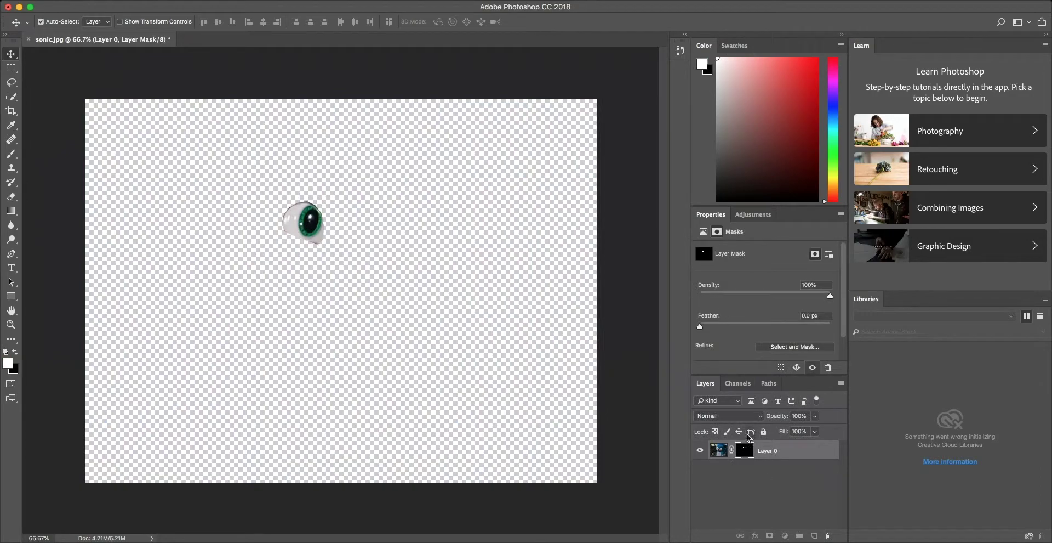
key("ctrl+z")
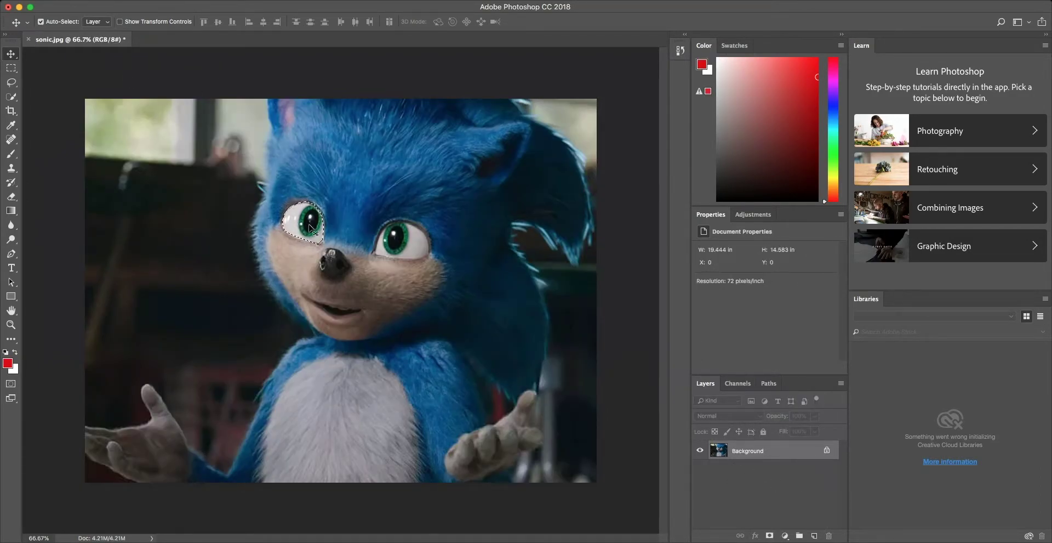
key("ctrl+j")
Trace Sonic's right eye from the Background layer and copy it onto Layer 2
left_click(779, 470)
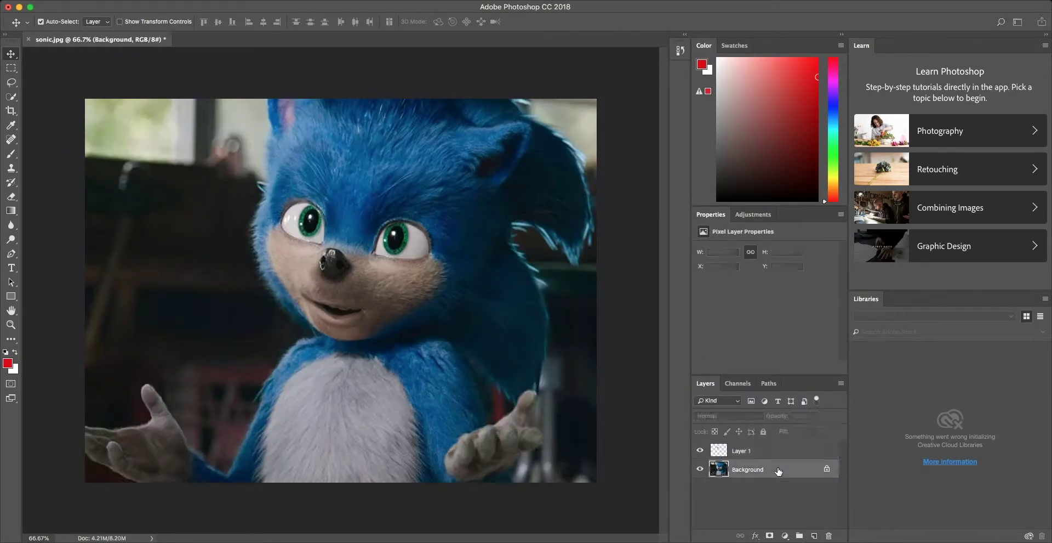
left_click(11, 253)
left_click(376, 253)
left_click(378, 240)
left_click(390, 223)
left_click(406, 222)
left_click(415, 227)
left_click(426, 250)
left_click(403, 258)
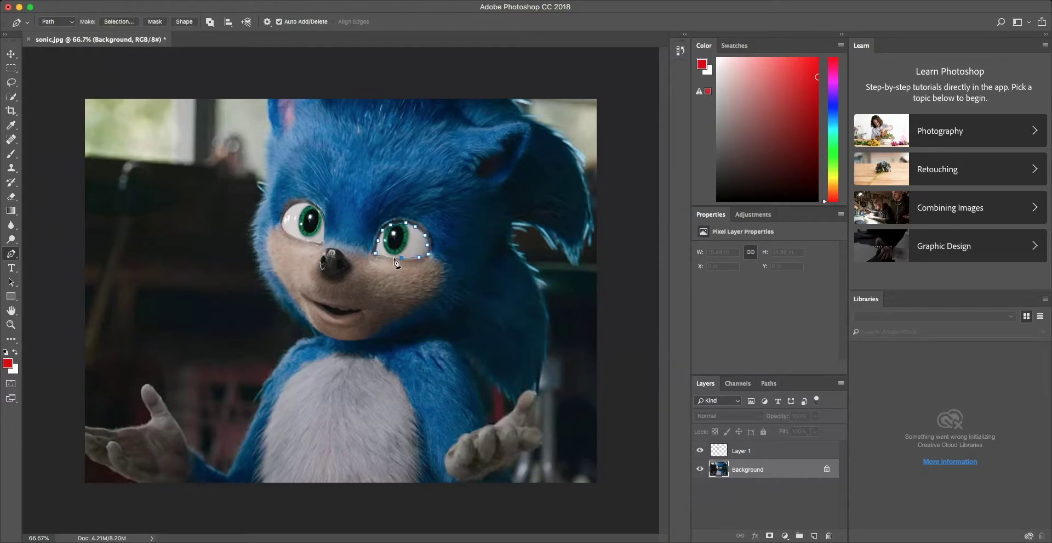
left_click(376, 253)
left_click(769, 383)
left_click(768, 535)
left_click(706, 383)
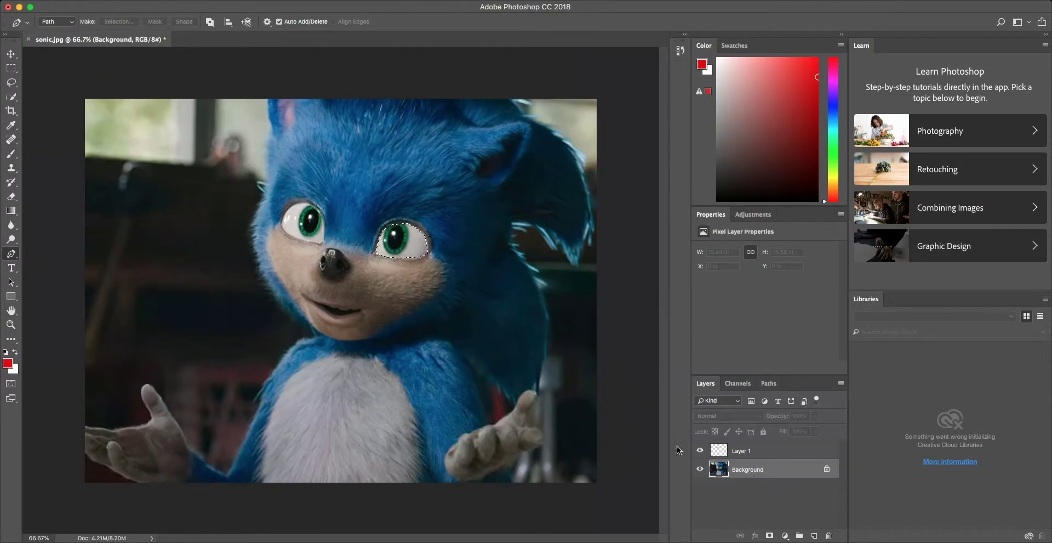
key("ctrl+j")
Merge the two eye layers, unlock the Background, and duplicate the photo layer
left_click(759, 469, "shift")
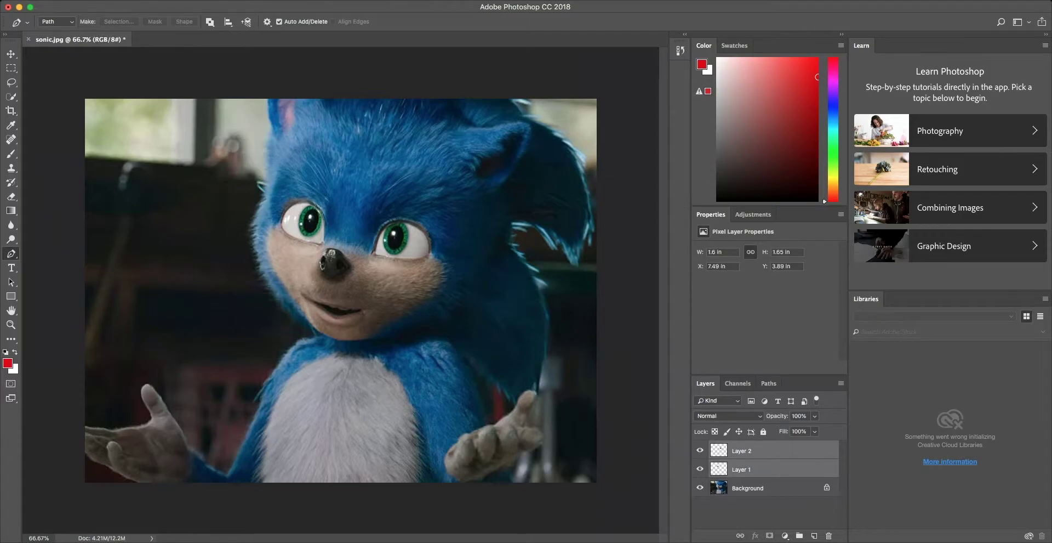
key("ctrl+e")
key("v")
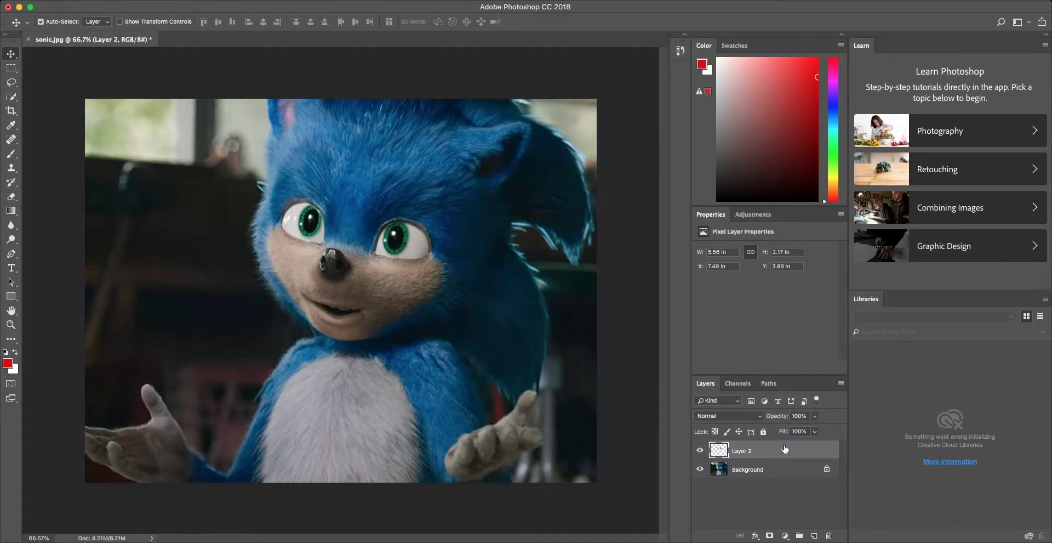
left_click(827, 469)
key("ctrl+j")
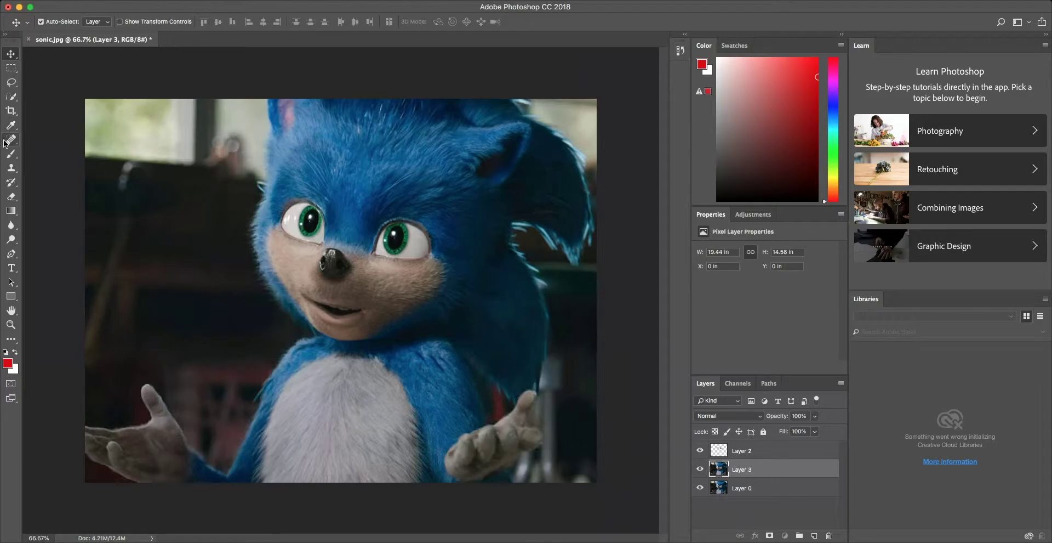
Apply a Free Transform to the original photo layer, then delete the duplicate photo layer
key("alt+bracketleft")
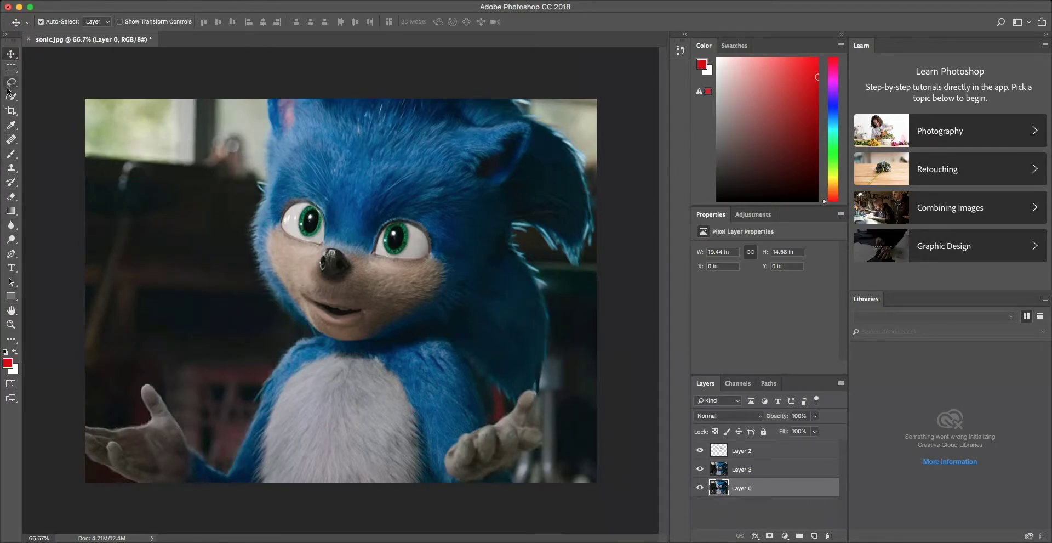
key("ctrl+t")
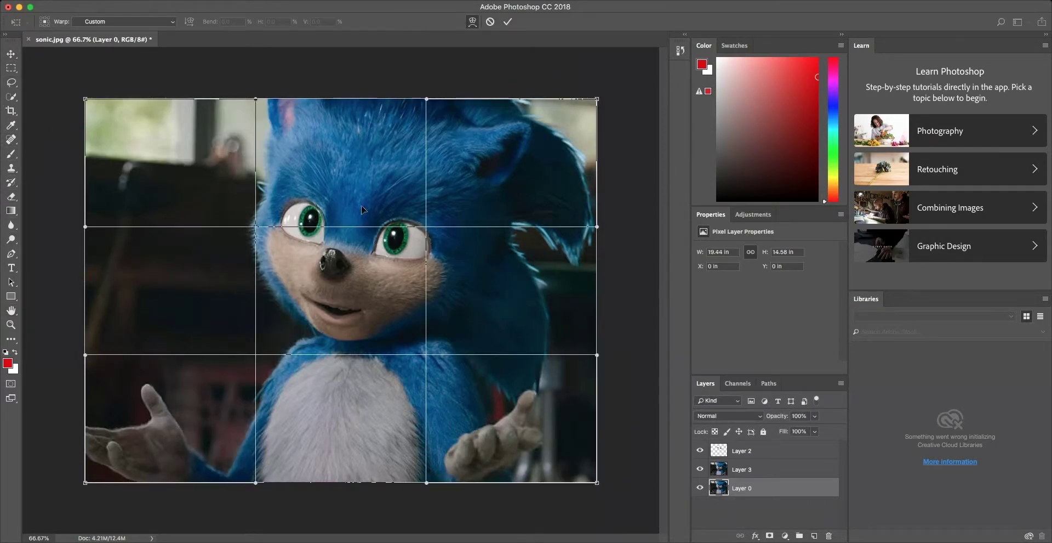
left_click_drag(351, 307, 489, 388)
key("ctrl+z")
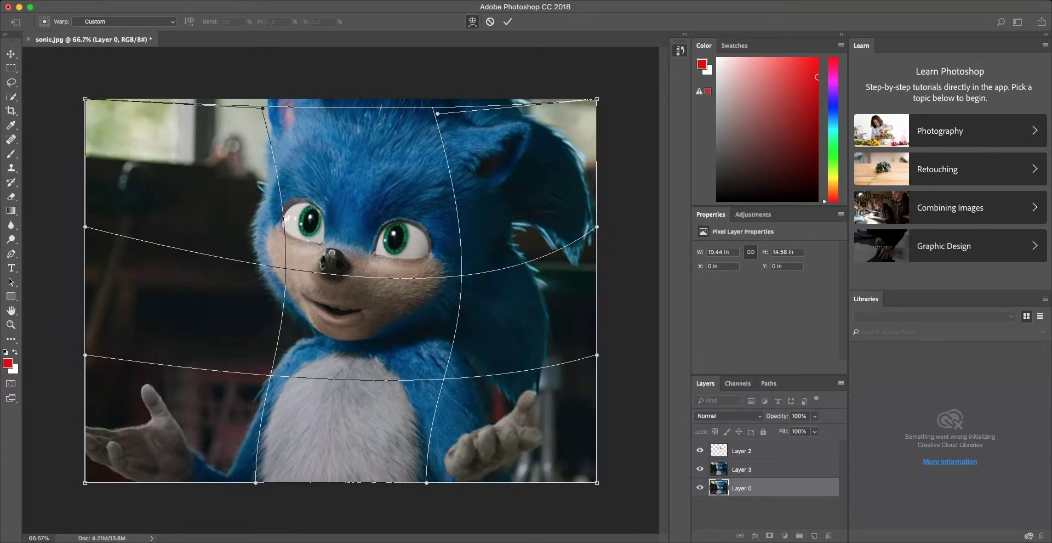
key("Return")
left_click(695, 475)
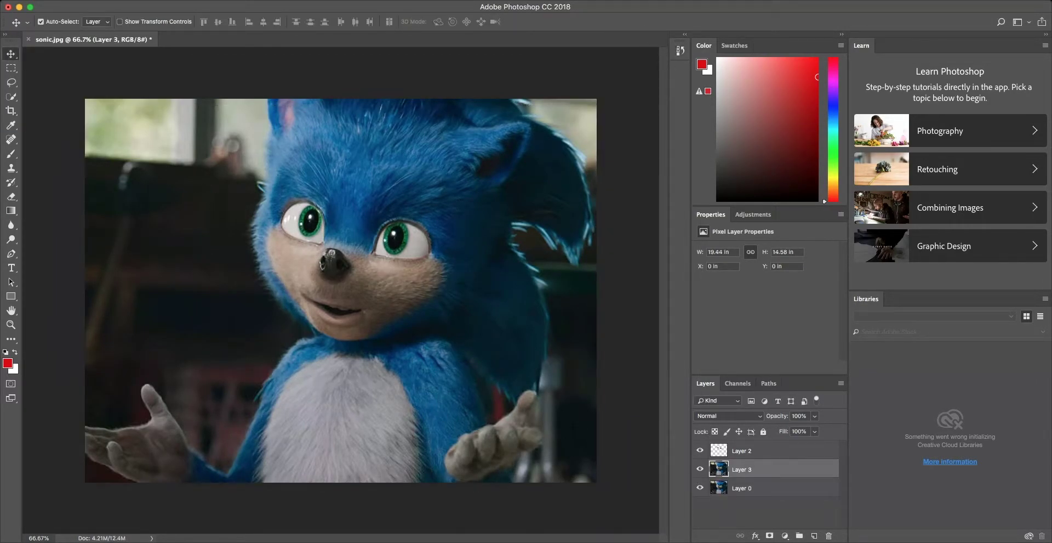
key("Delete")
Warp the eyes layer, pulling both eyelids down into a droopy shape
key("ctrl+t")
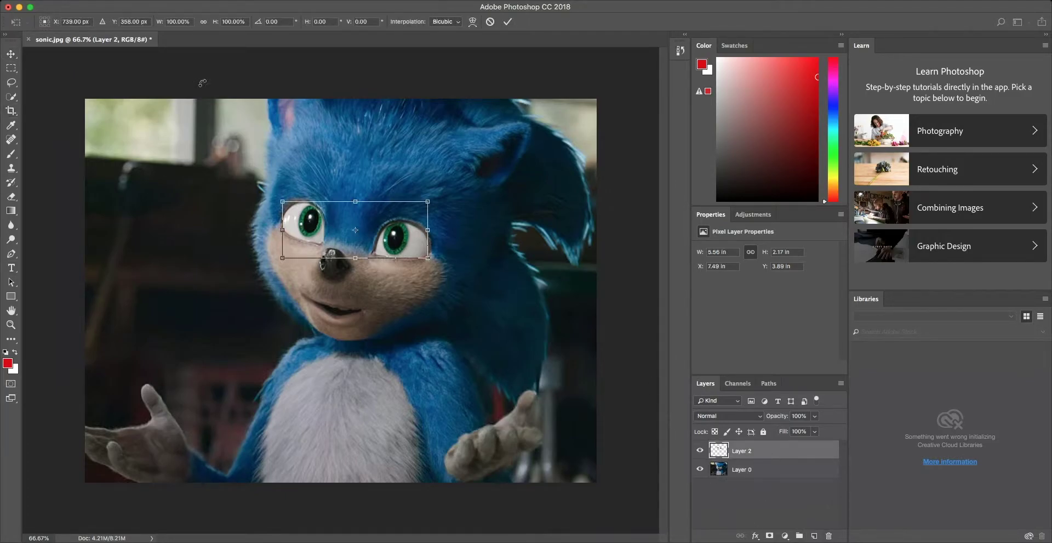
left_click(472, 21)
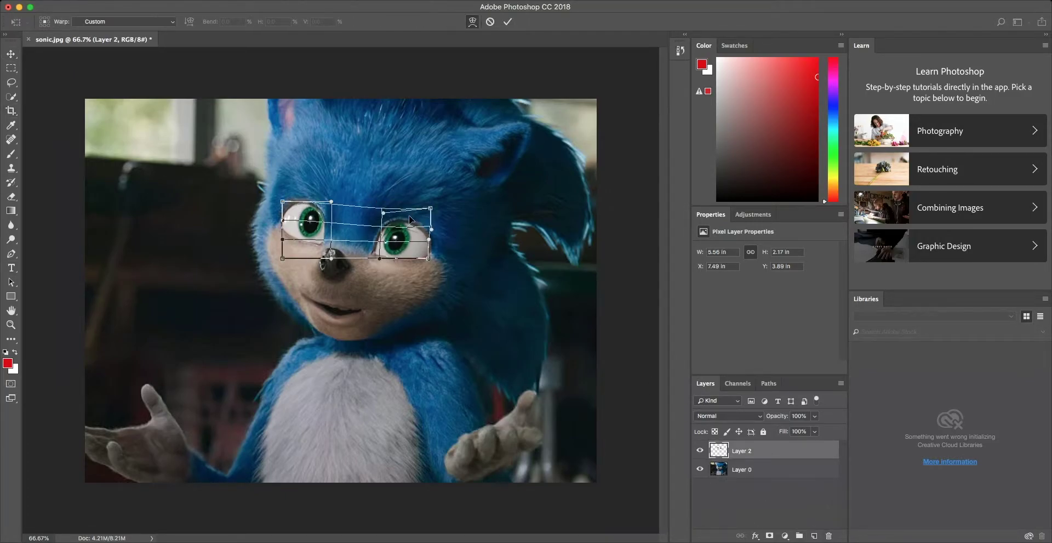
left_click_drag(427, 201, 423, 218)
left_click_drag(282, 201, 282, 213)
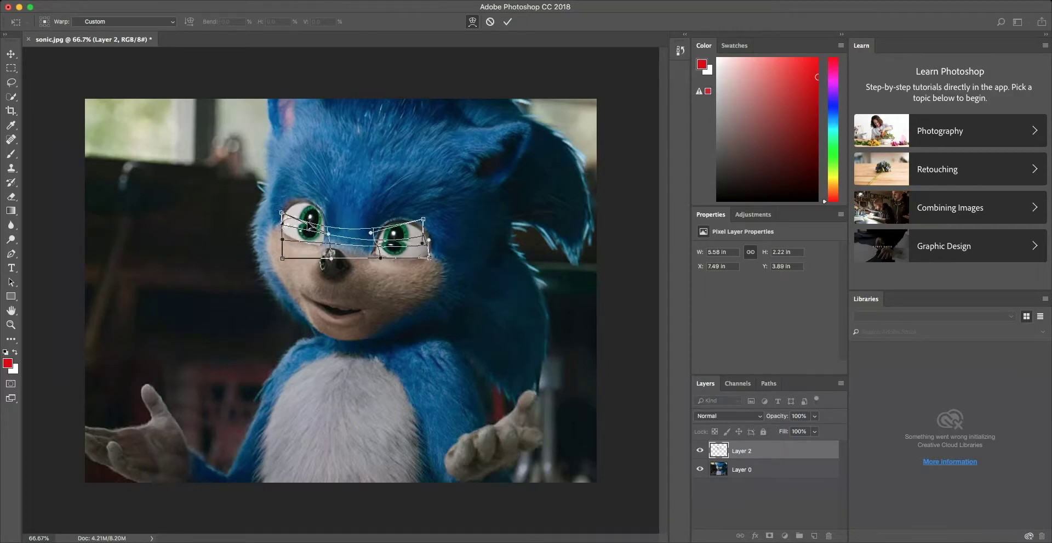
key("Return")
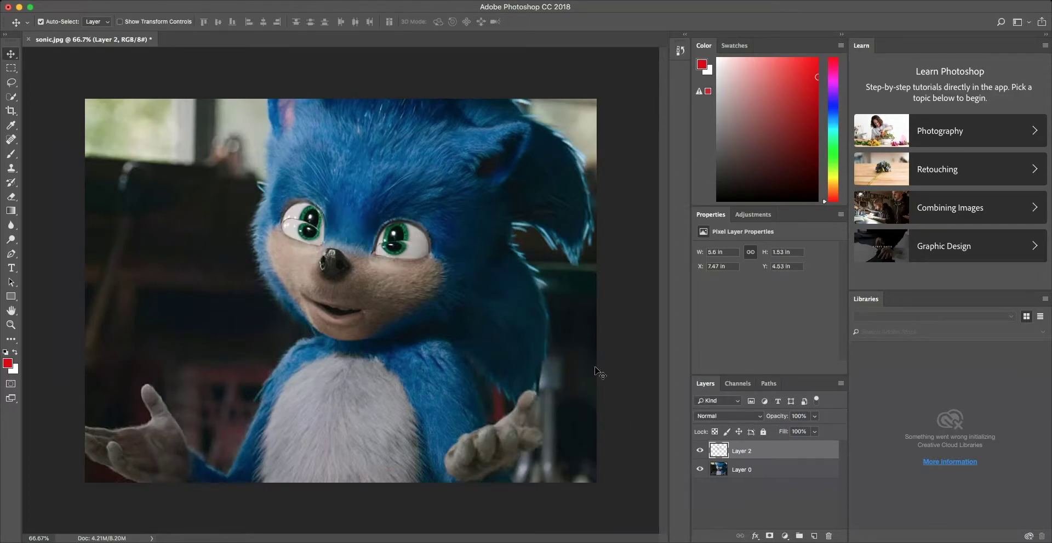
left_click(759, 472)
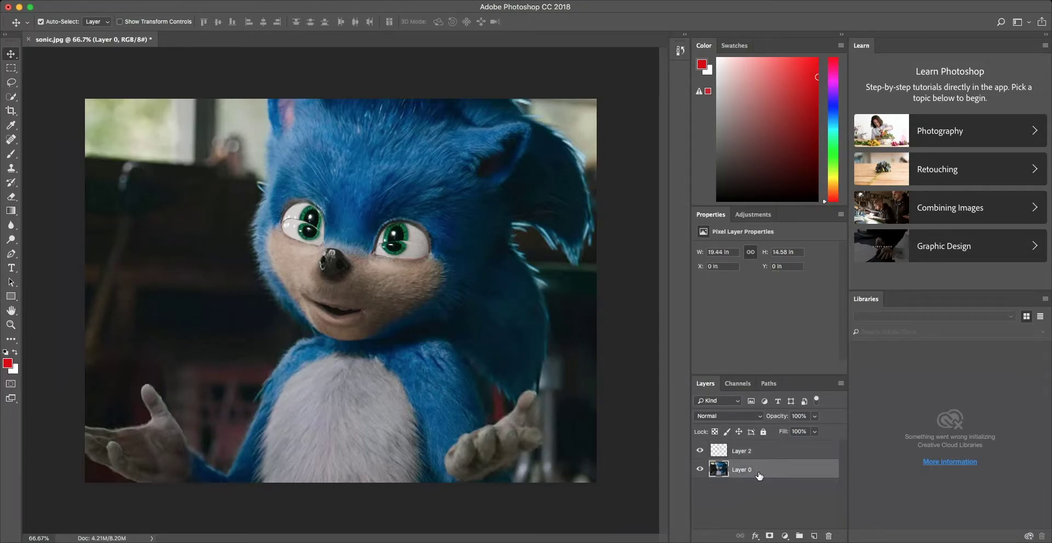
On a duplicate photo layer, clone fur over the right eye and erase to reveal the warped eye
key("ctrl+j")
key("s")
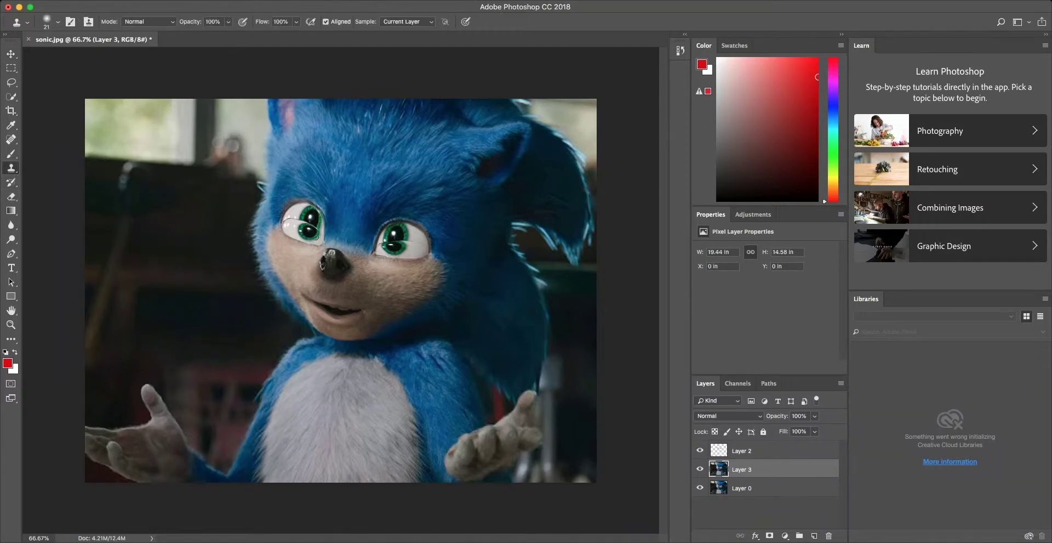
key("bracketright")
key("bracketright")
key("bracketright")
left_click(352, 220, "alt")
mouse_move(386, 225)
left_mouse_down()
mouse_move(372, 235)
mouse_move(445, 236)
mouse_move(402, 185)
left_mouse_up()
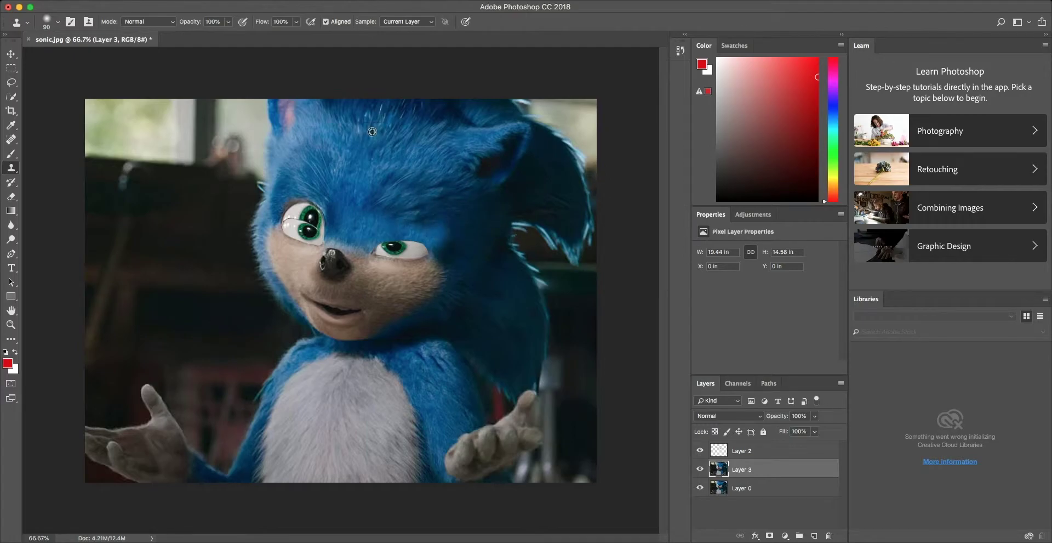
key("alt+bracketright")
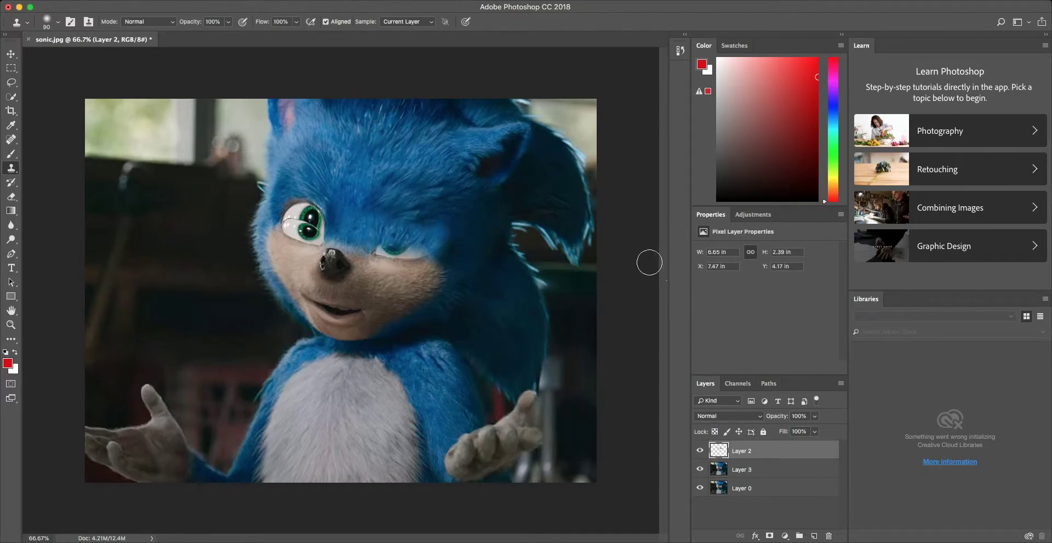
key("e")
left_click_drag(385, 251, 428, 257)
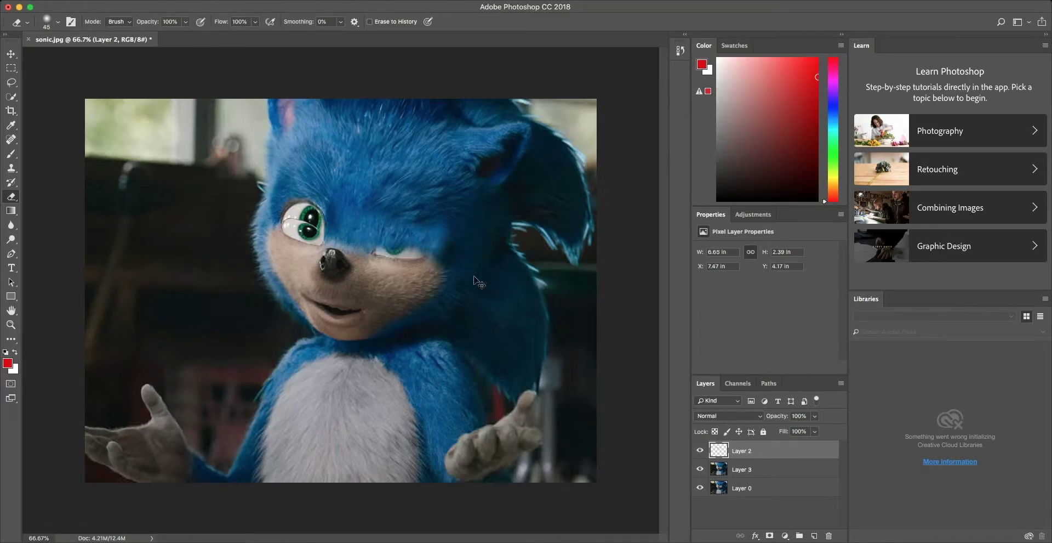
key("alt+bracketleft")
left_click_drag(387, 247, 409, 251)
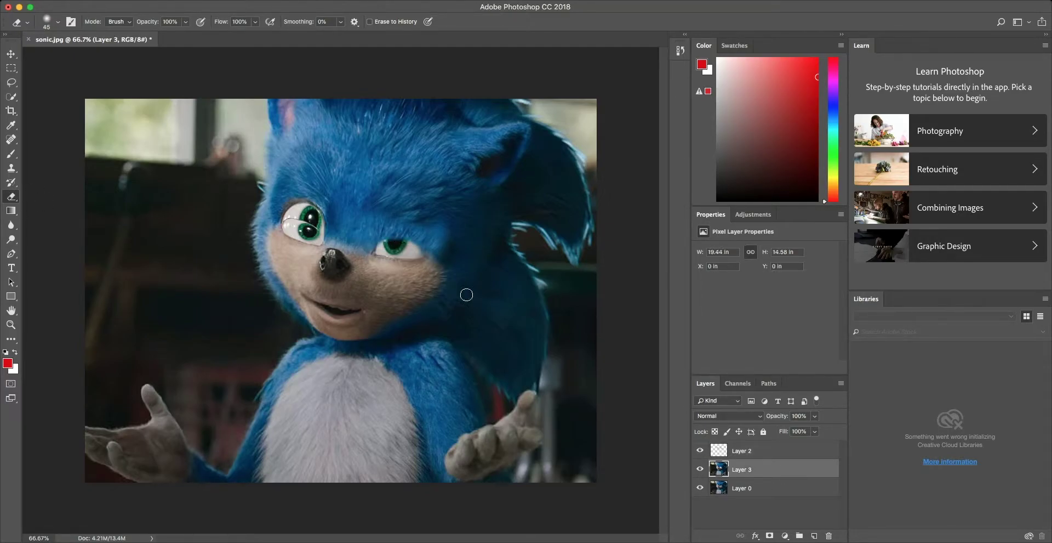
Clone fur over the left eye area and erase the overlay so the warped left eye shows
left_click(775, 450)
left_click(782, 488)
key("s")
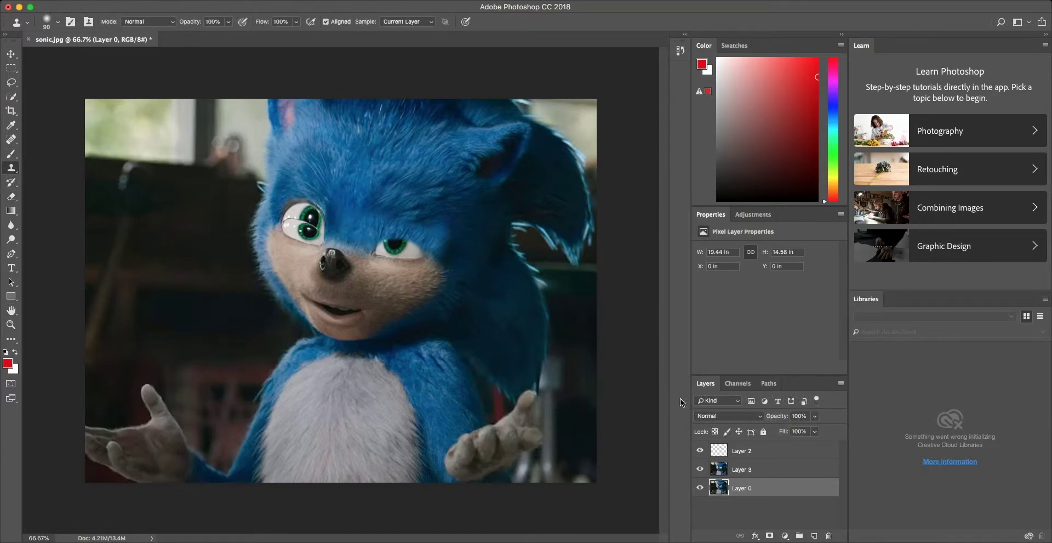
left_click(783, 469)
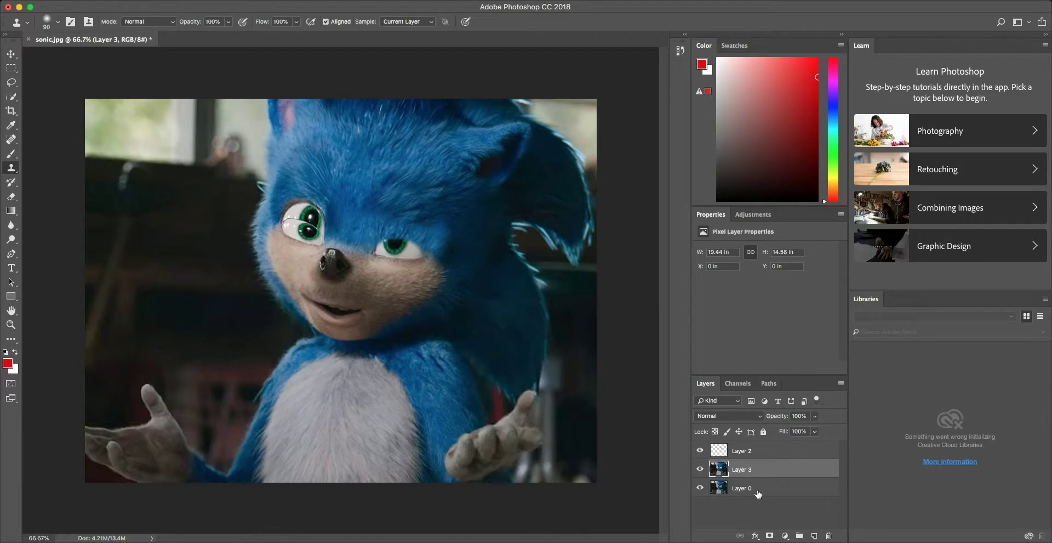
left_click_drag(290, 220, 328, 230)
key("alt+bracketright")
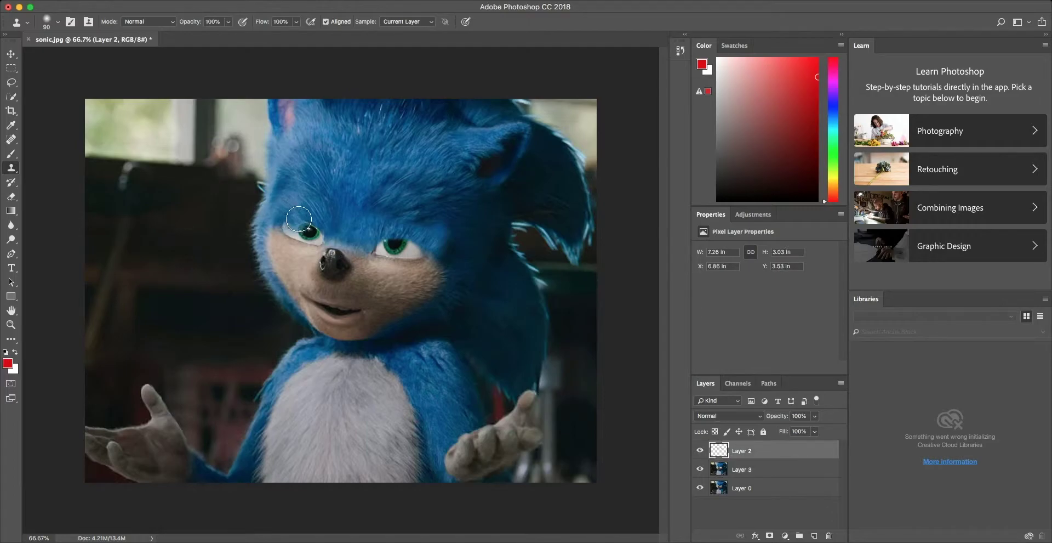
key("e")
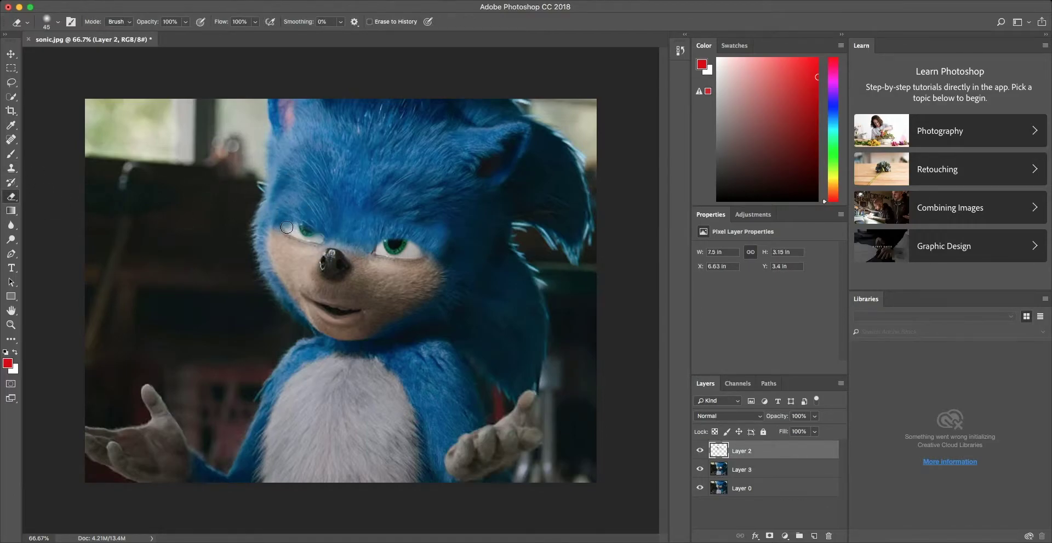
left_click_drag(285, 222, 299, 224)
key("alt+bracketleft")
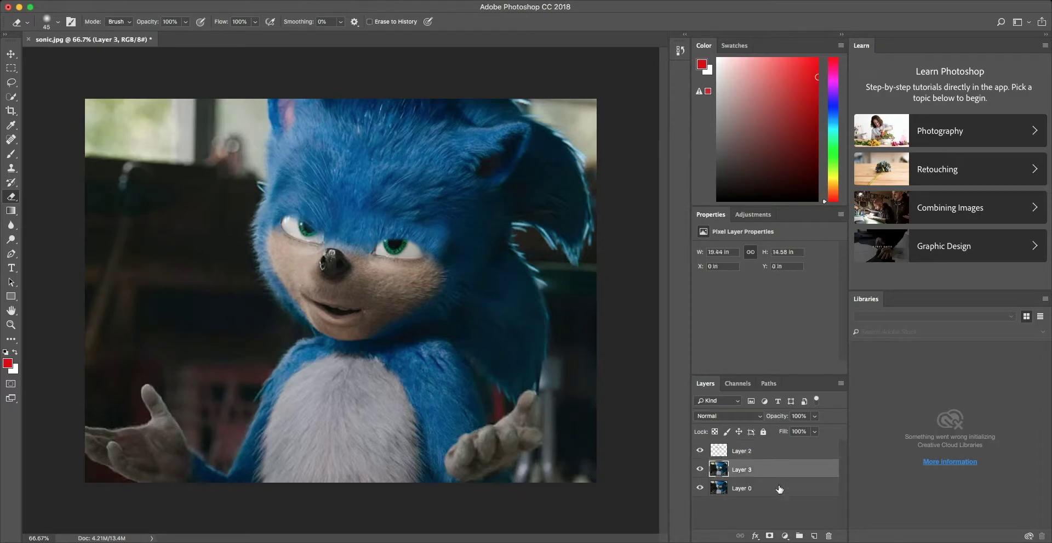
key("alt+bracketright")
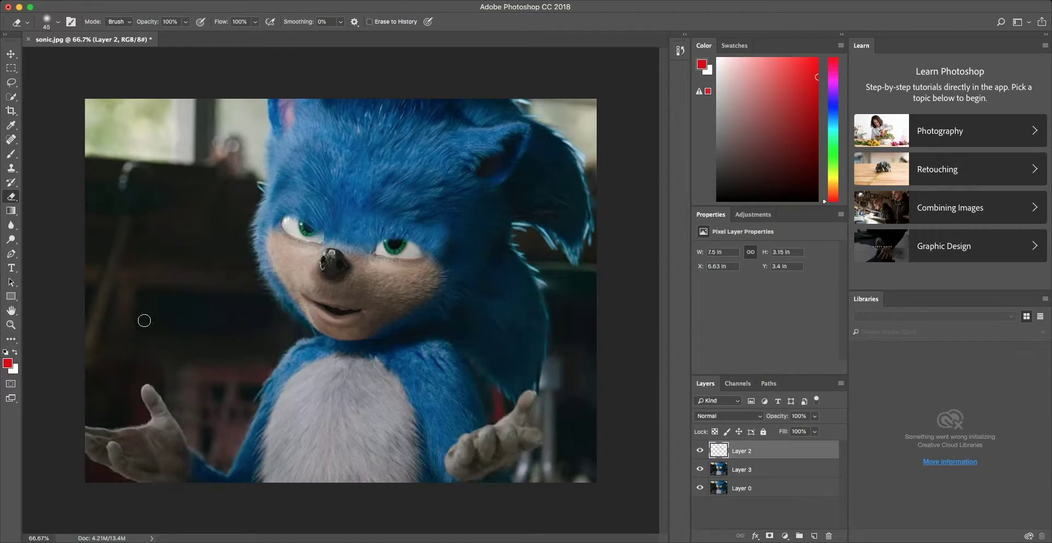
Add a new layer named 'eye red' and brush red over both of Sonic's eyes
left_click(814, 535)
double_click(740, 450)
type("red")
key("Return")
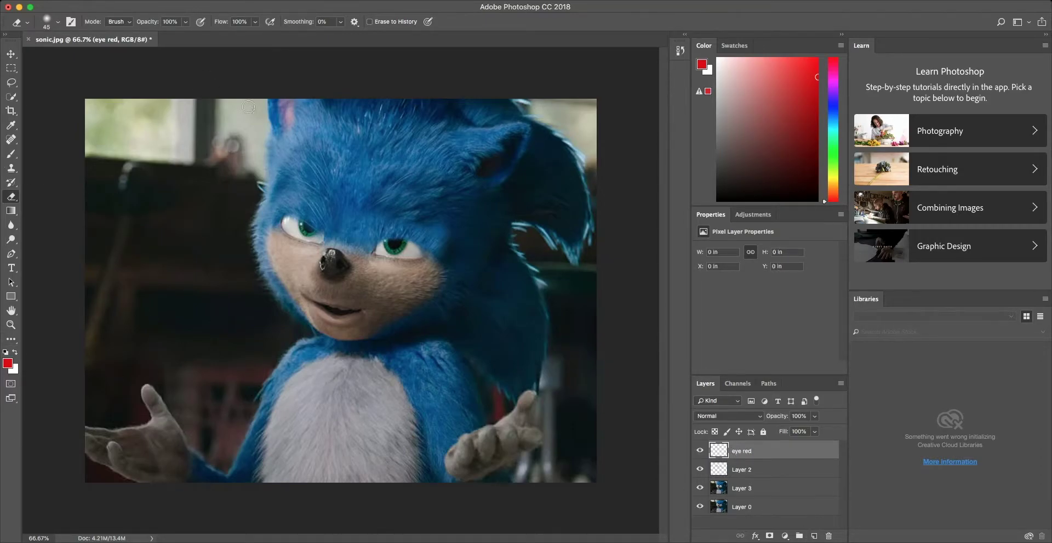
key("b")
left_click_drag(380, 250, 399, 247)
mouse_move(288, 222)
left_mouse_down()
mouse_move(321, 241)
mouse_move(419, 253)
left_mouse_up()
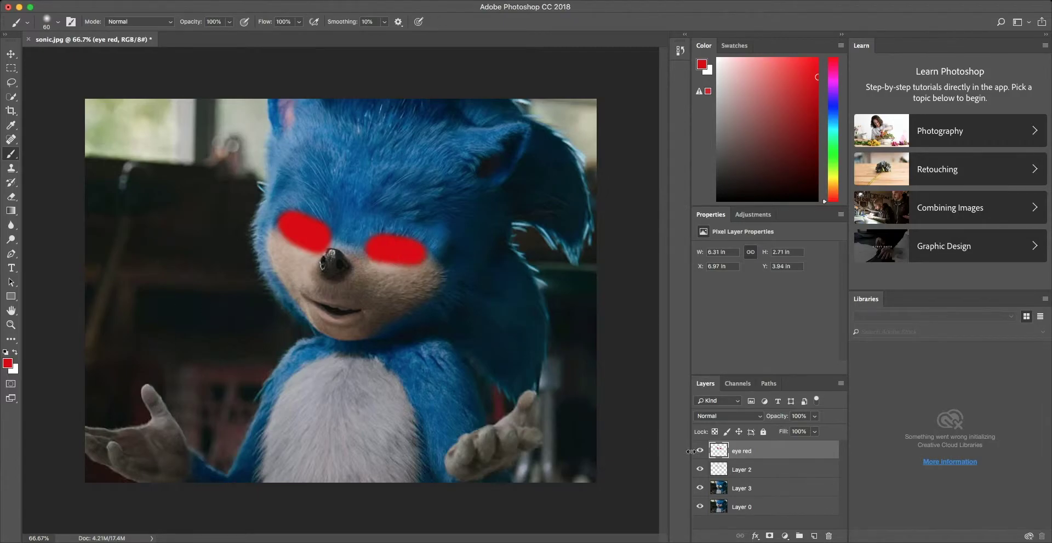
Set the eye red layer's blend mode to Soft Light
key("alt+shift+k")
key("Down")
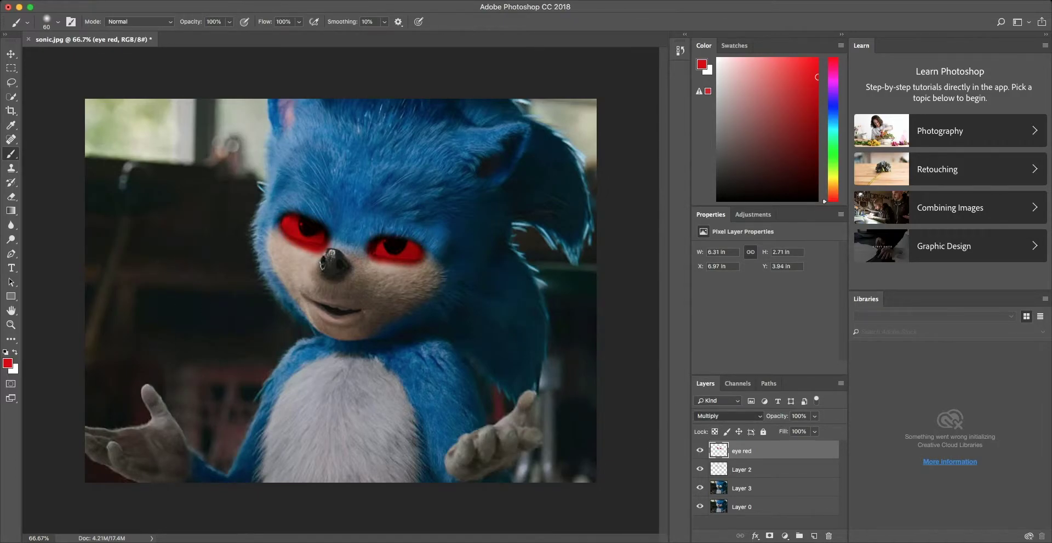
key("Down")
key("Down")
key("Down")
key("Down")
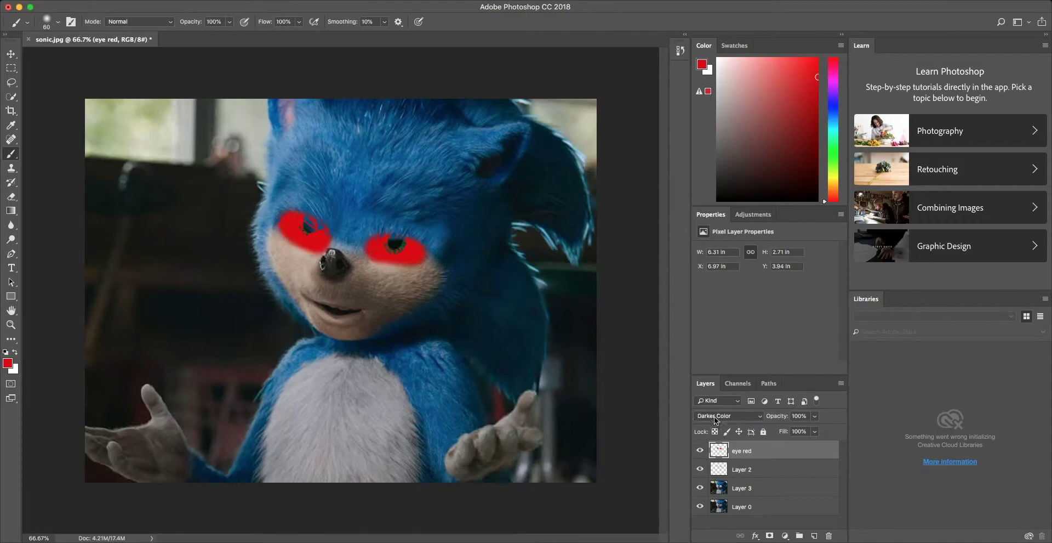
key("Down")
key("Down")
key("Down")
key("Down")
key("Down")
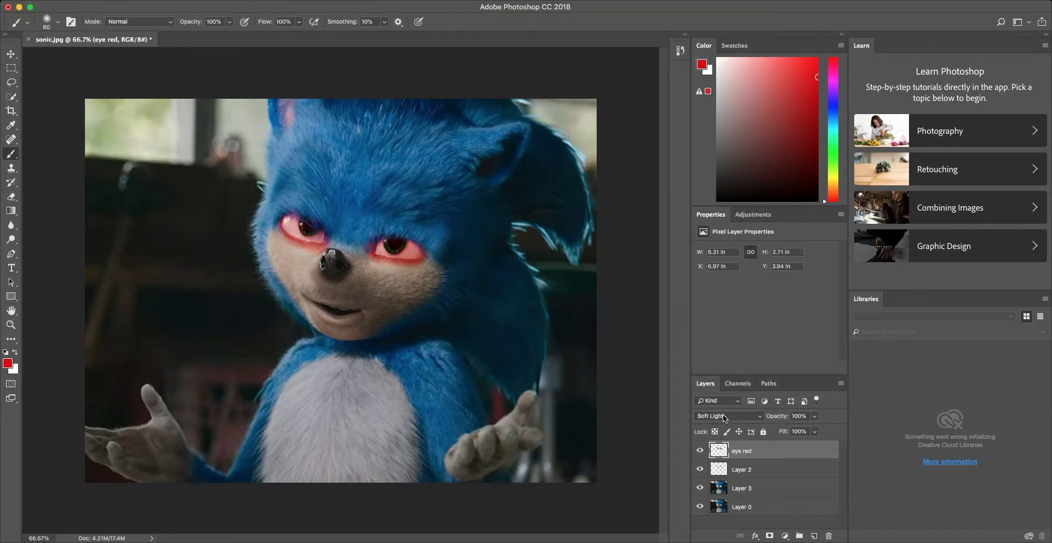
key("Down")
key("Down")
key("Up")
Erase stray red below, above, and beside the eyes
key("e")
left_click_drag(419, 268, 361, 252)
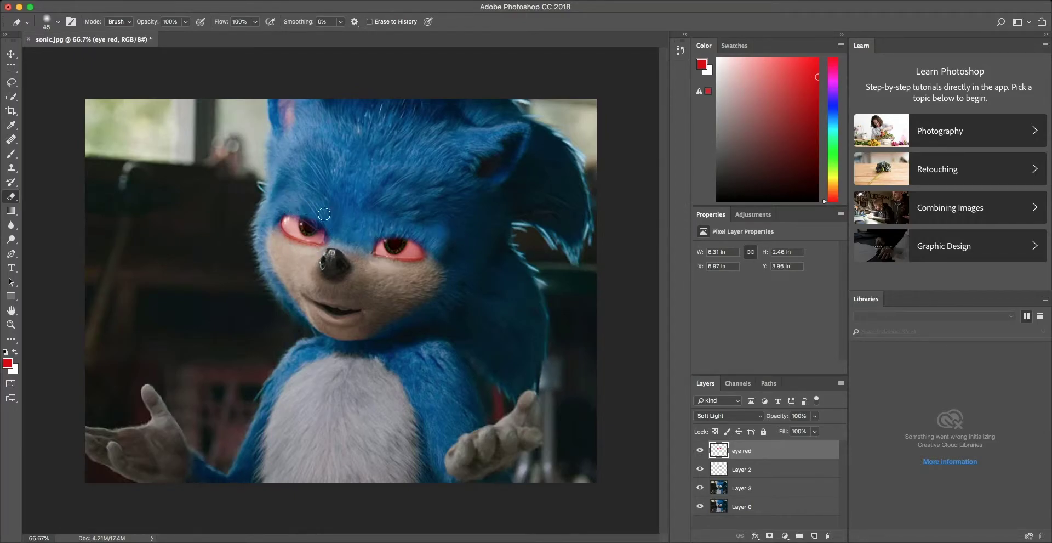
left_click_drag(296, 207, 326, 225)
left_click(452, 264)
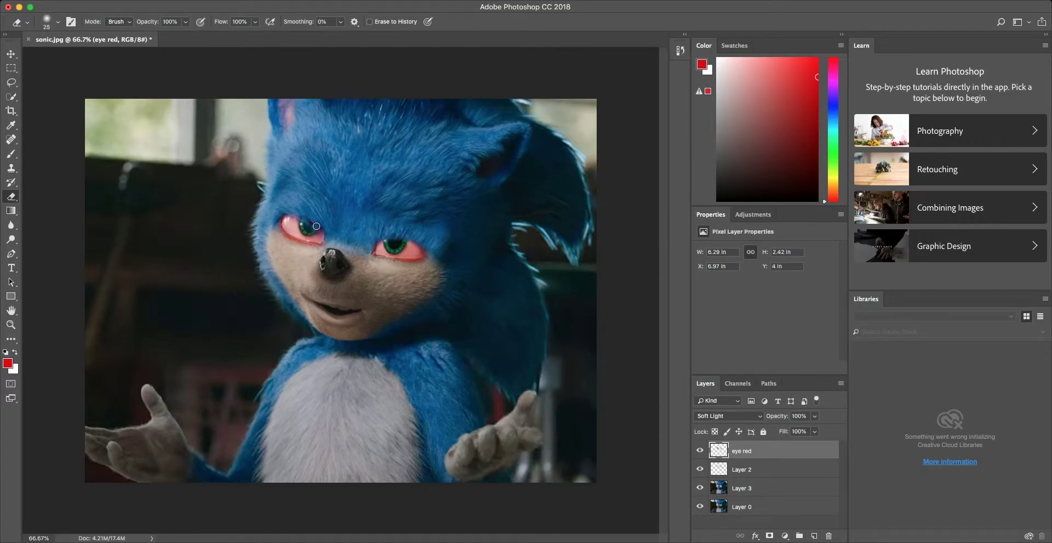
key("alt+bracketleft")
key("alt+bracketleft")
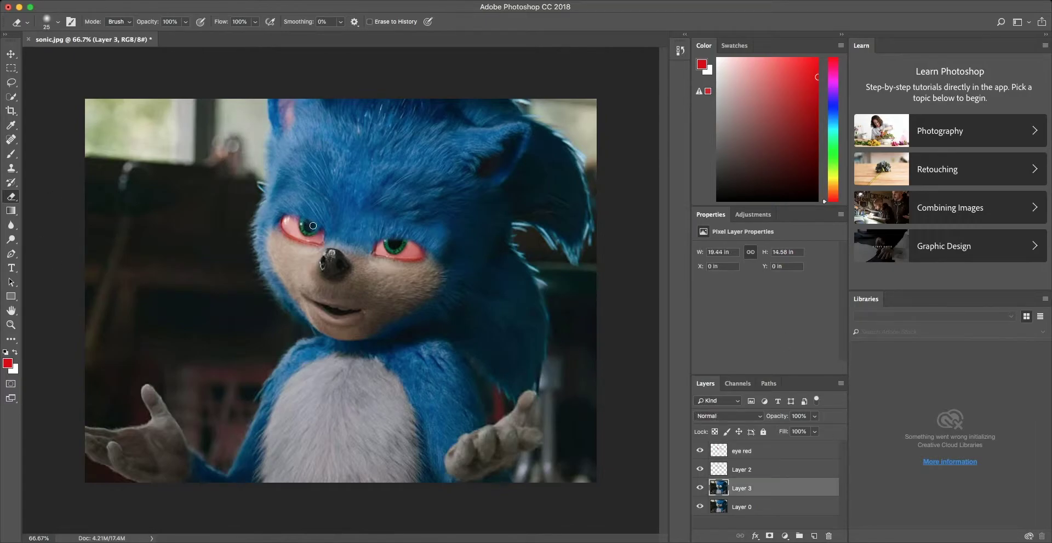
key("alt+bracketleft")
Paint brown across Sonic's whole belly on a new belly layer
key("alt+bracketright")
key("alt+bracketright")
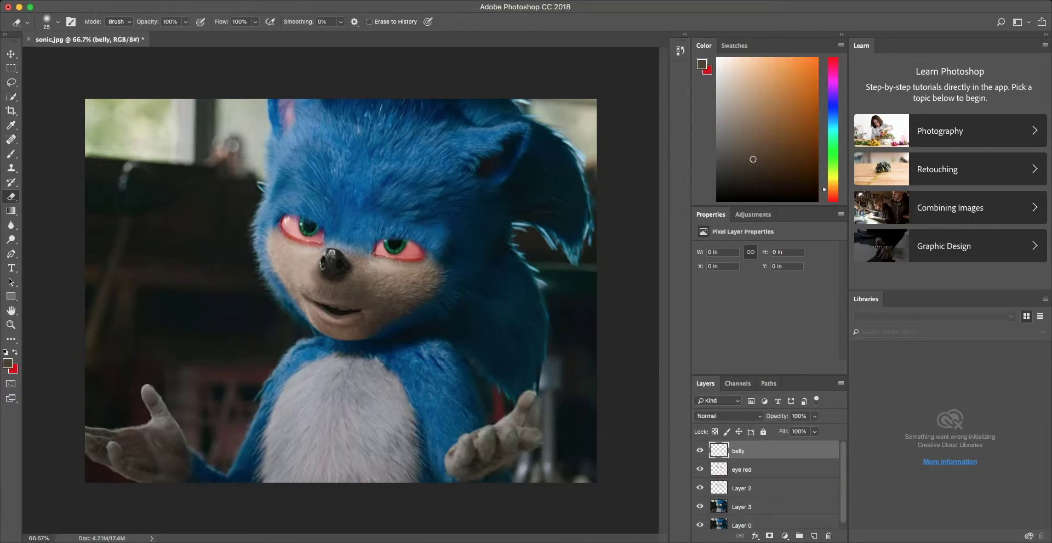
key("b")
mouse_move(328, 404)
left_mouse_down()
mouse_move(340, 421)
mouse_move(329, 472)
left_mouse_up()
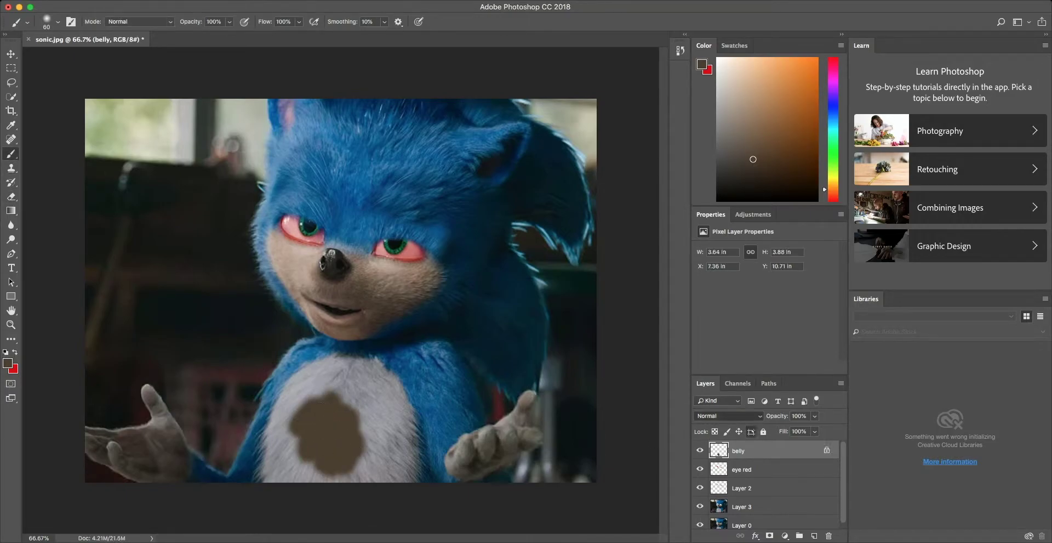
scroll(724, 415, "down", 1)
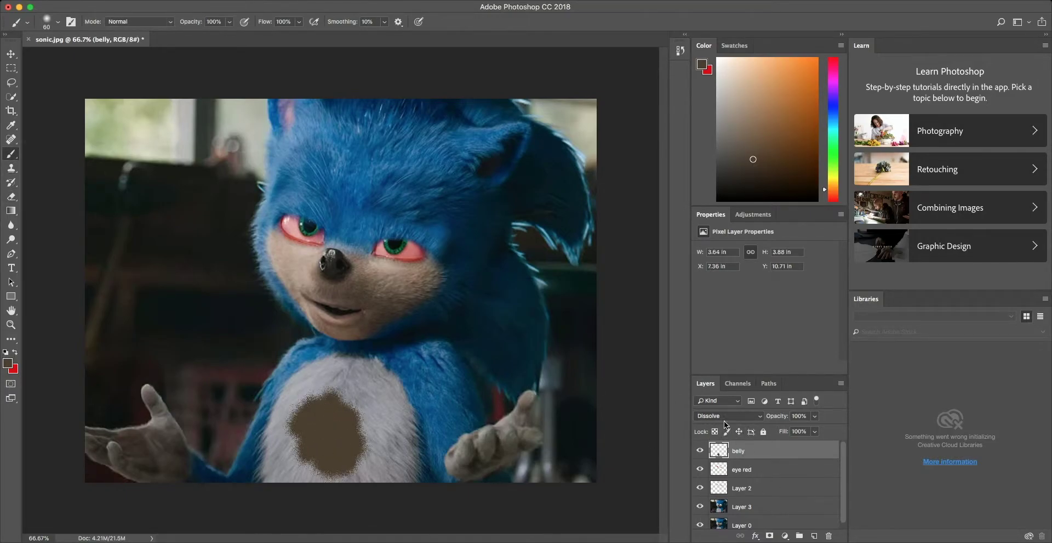
scroll(725, 415, "down", 2)
scroll(725, 415, "down", 3)
scroll(724, 415, "down", 7)
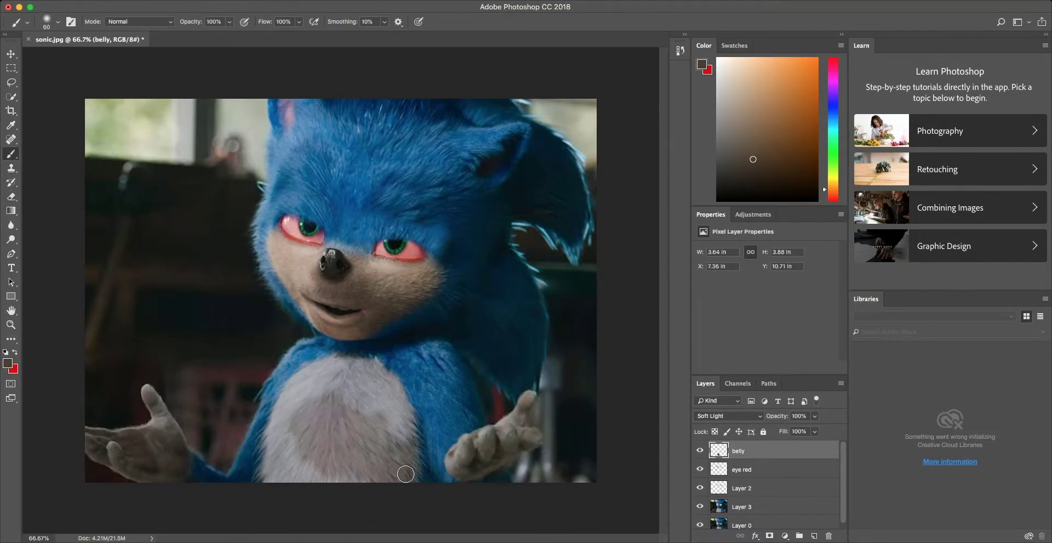
mouse_move(406, 473)
left_mouse_down()
mouse_move(396, 389)
mouse_move(356, 369)
left_mouse_up()
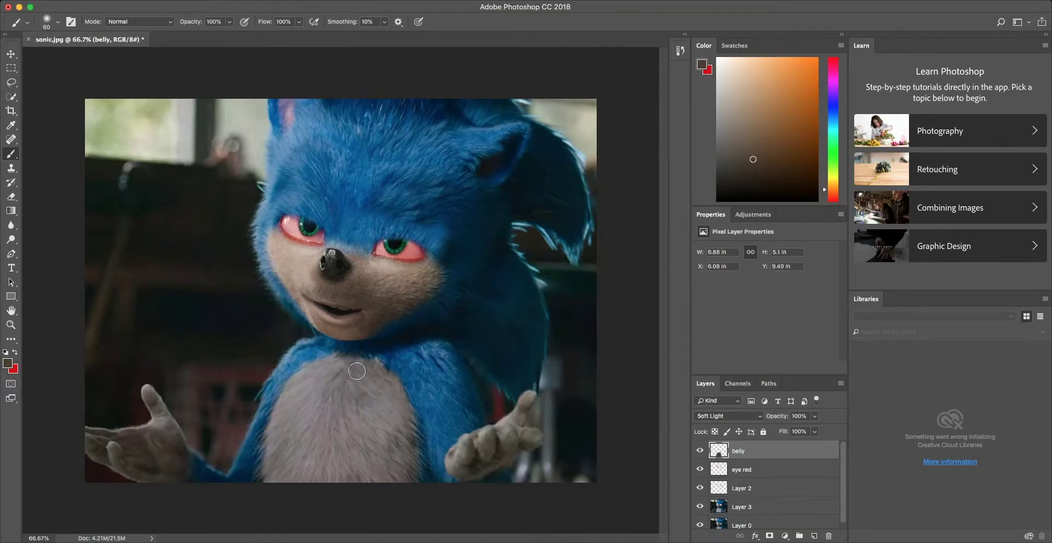
Cycle the belly layer's blend mode to Hue
scroll(729, 416, "down", 1)
scroll(729, 416, "down", 1)
scroll(729, 415, "down", 2)
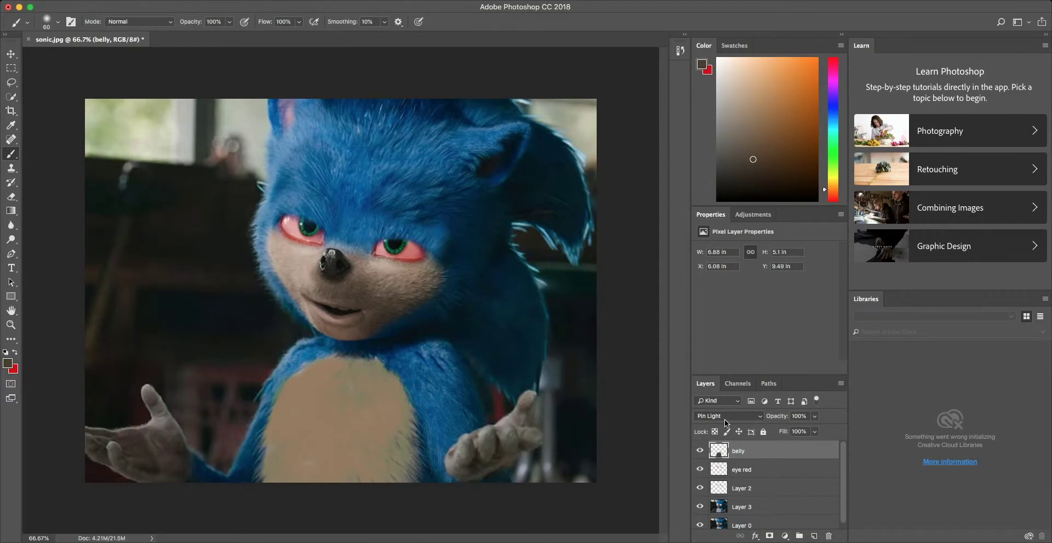
scroll(729, 416, "down", 1)
scroll(729, 415, "down", 2)
scroll(721, 416, "down", 1)
scroll(721, 417, "down", 2)
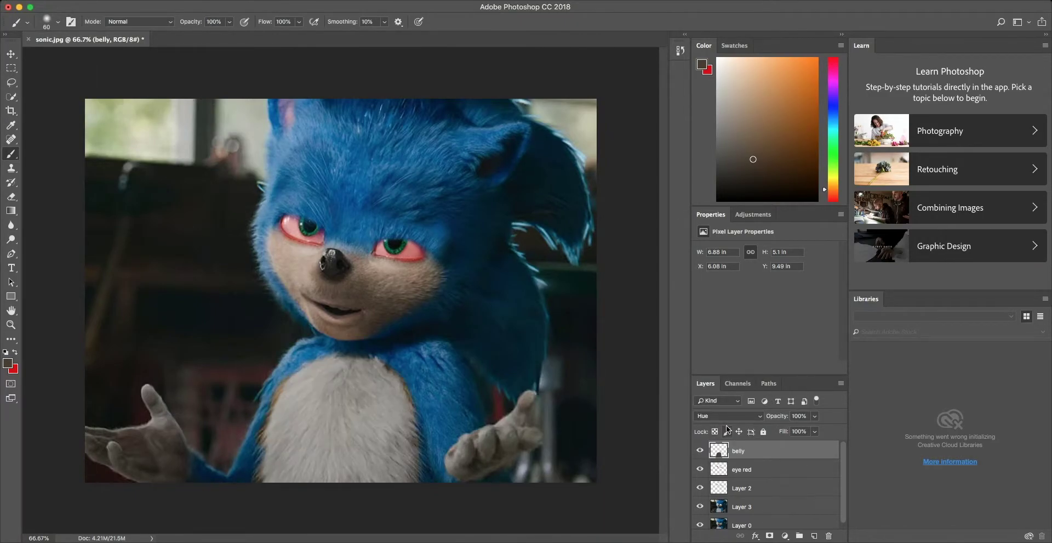
scroll(718, 415, "down", 1)
key("e")
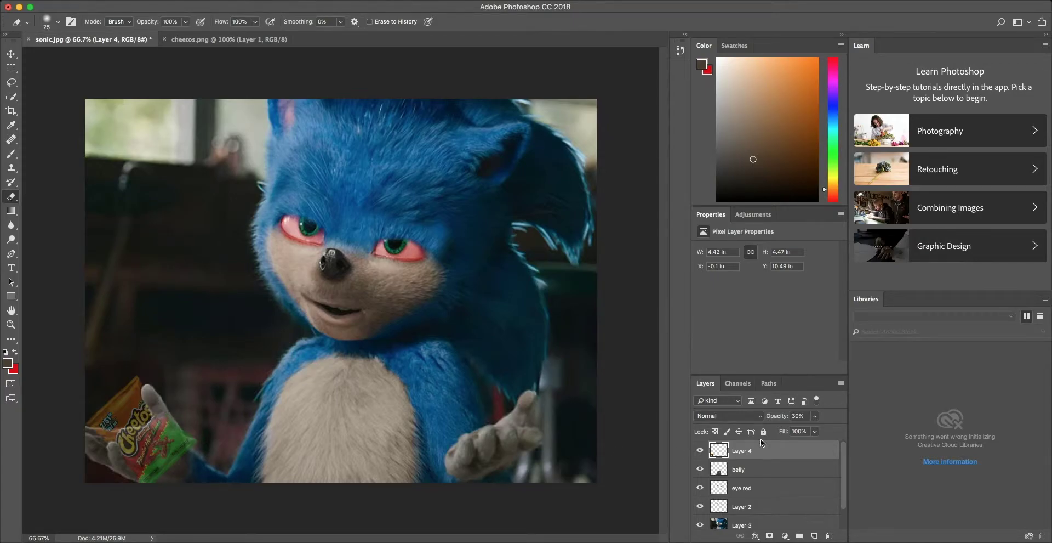
Set the Cheetos bag layer (Layer 4) to 100% opacity after briefly trying 30%
left_click_drag(773, 416, 782, 417)
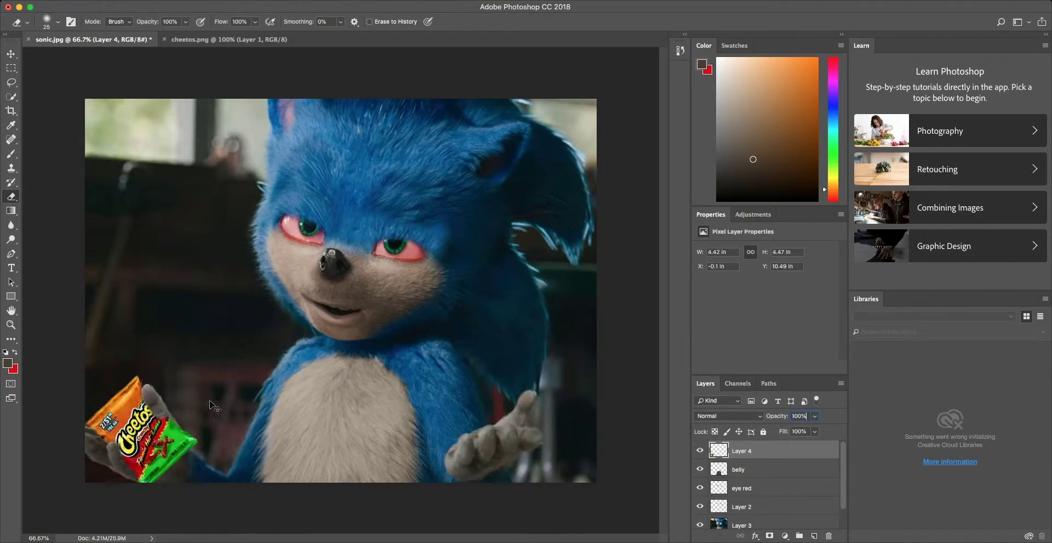
type("30")
key("Return")
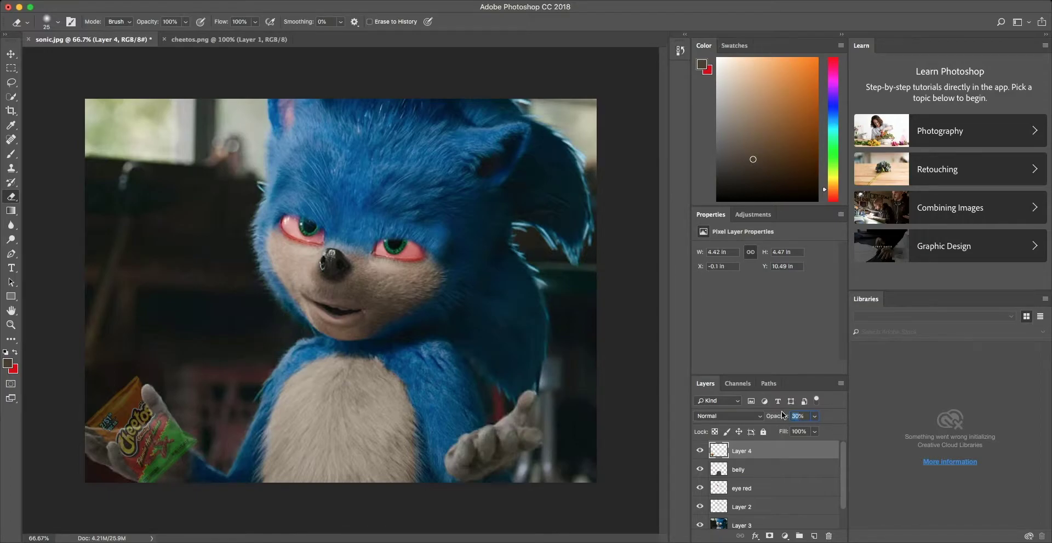
left_click_drag(778, 416, 784, 415)
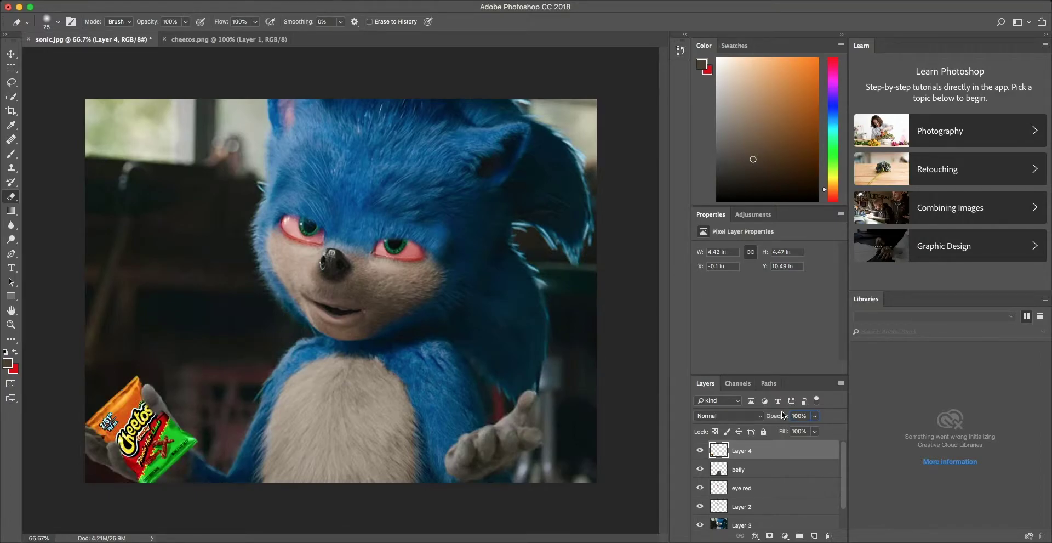
key("i")
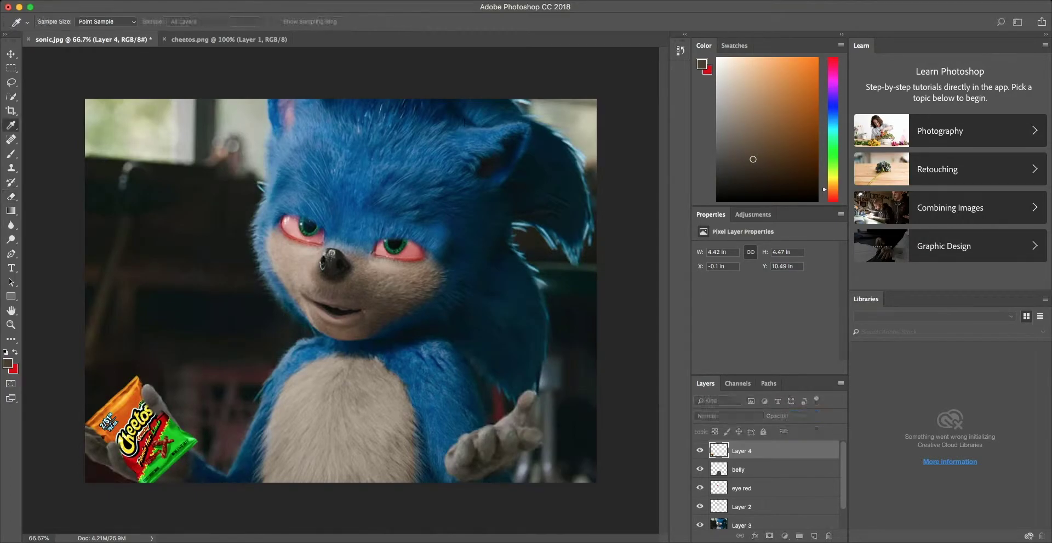
key("e")
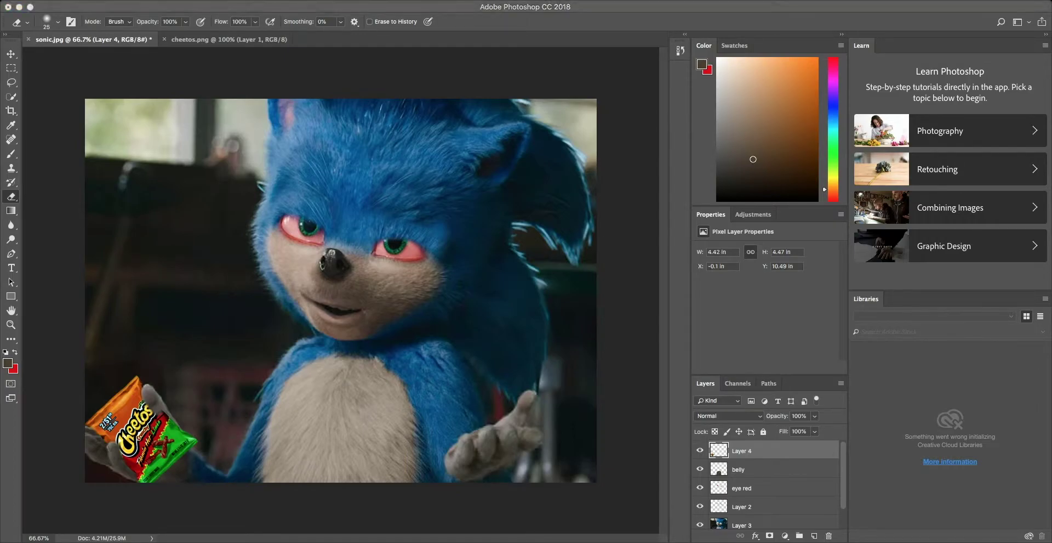
Place the blunt in Sonic's mouth, rotated about 28° and scaled to roughly 147%
left_click(41, 266)
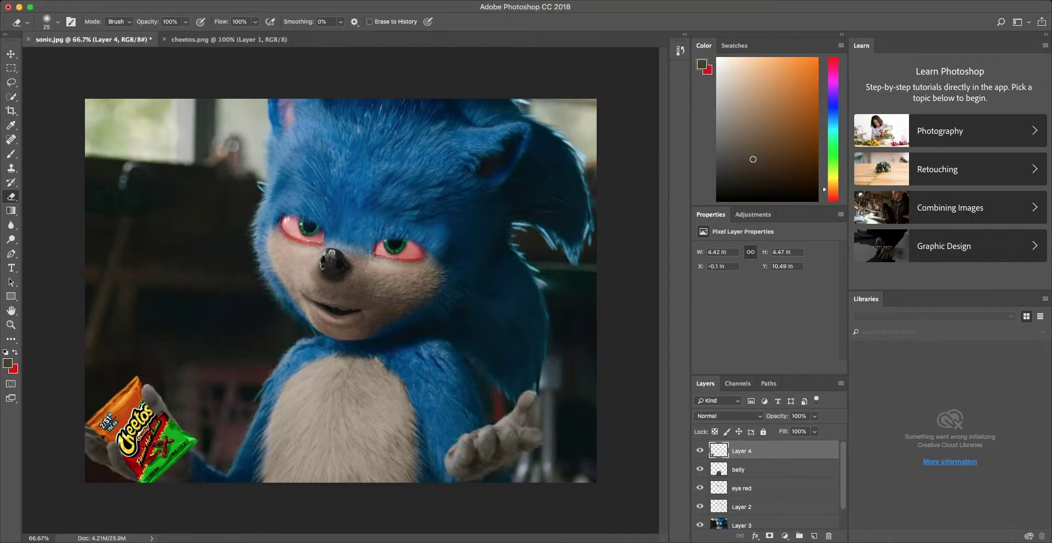
key("v")
left_click_drag(381, 287, 318, 346)
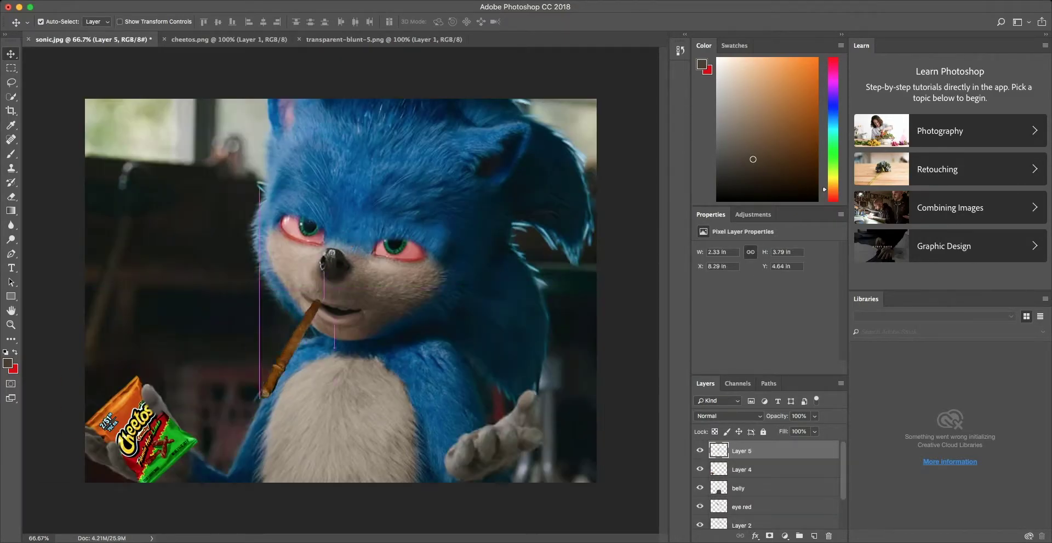
key("ctrl+t")
left_click_drag(164, 350, 110, 243)
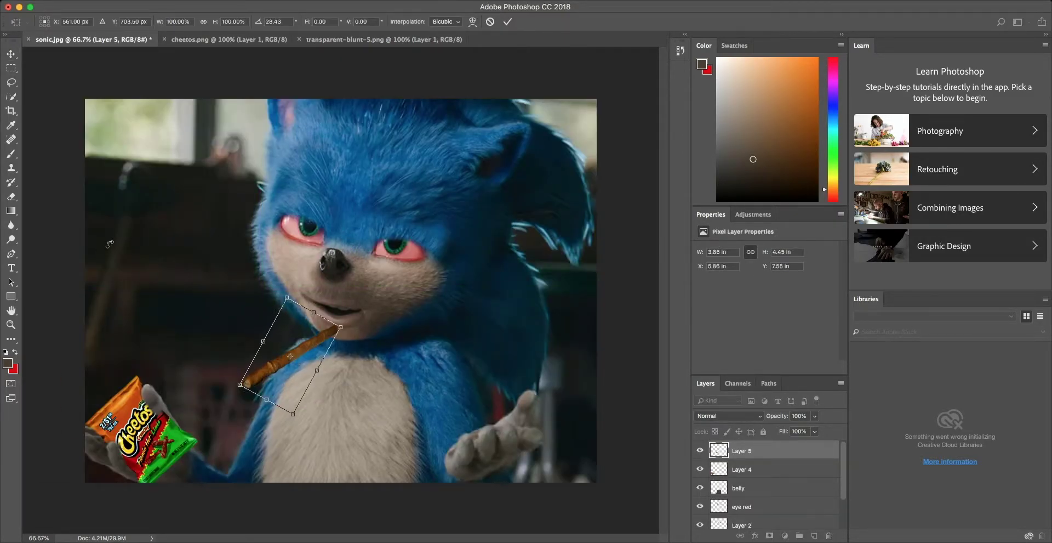
key("Return")
key("ctrl+t")
mouse_move(341, 323)
left_mouse_down()
mouse_move(395, 303)
mouse_move(325, 329)
mouse_move(328, 339)
mouse_move(317, 314)
left_mouse_up()
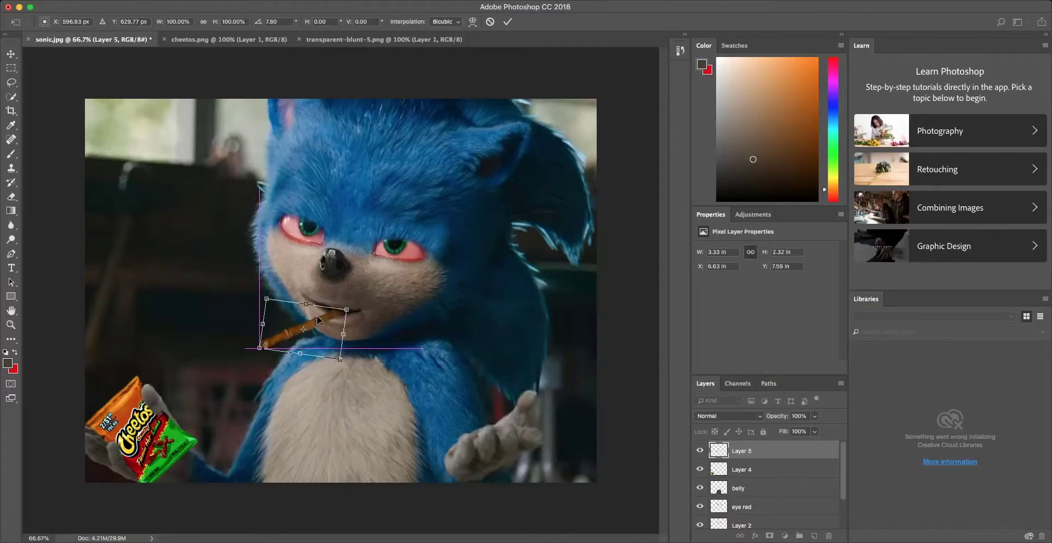
key("Return")
key("e")
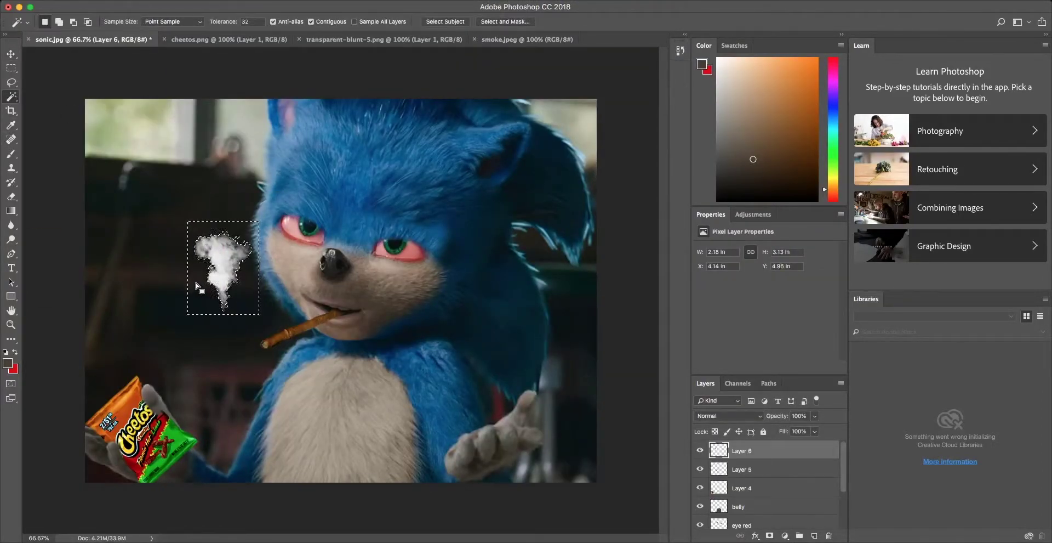
Position the smoke by Sonic's mouth and erase its jagged top, wisps, and dark fringe
left_click_drag(222, 269, 257, 307)
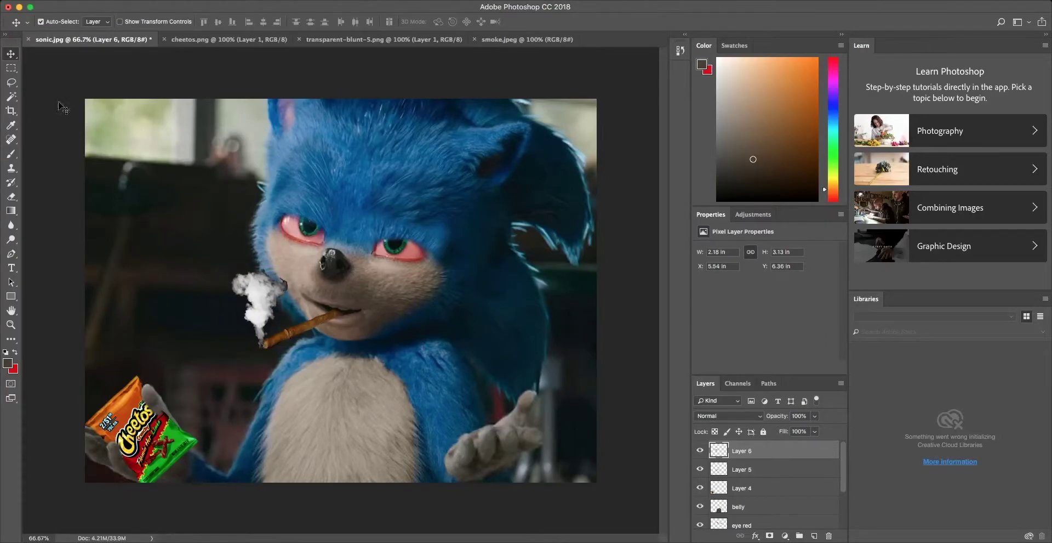
key("ctrl+plus")
key("ctrl+plus")
key("ctrl+plus")
key("ctrl+minus")
scroll(494, 242, "left", 10)
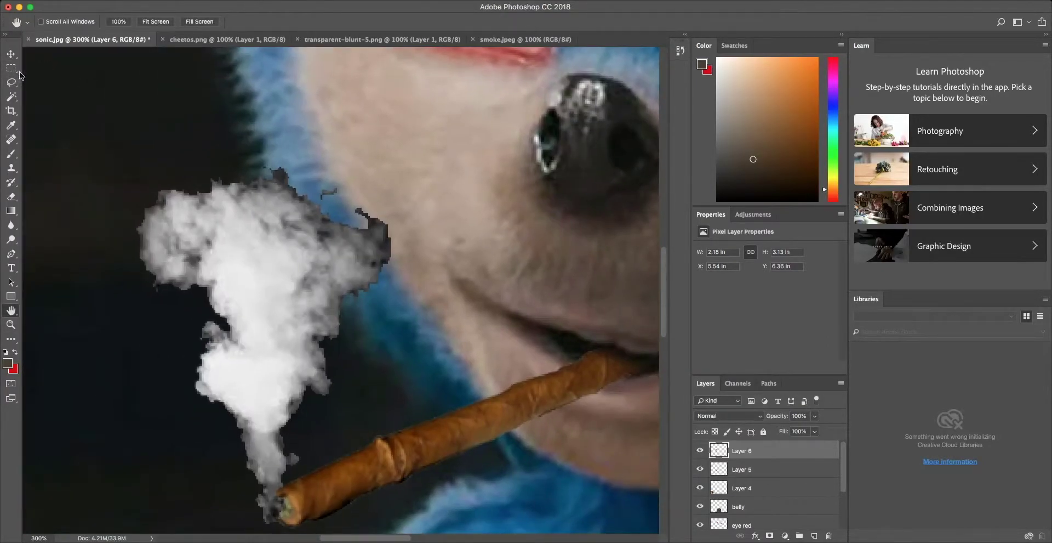
key("e")
mouse_move(415, 252)
left_mouse_down()
mouse_move(225, 171)
mouse_move(169, 298)
mouse_move(138, 277)
mouse_move(178, 394)
left_mouse_up()
left_click_drag(262, 511, 285, 505)
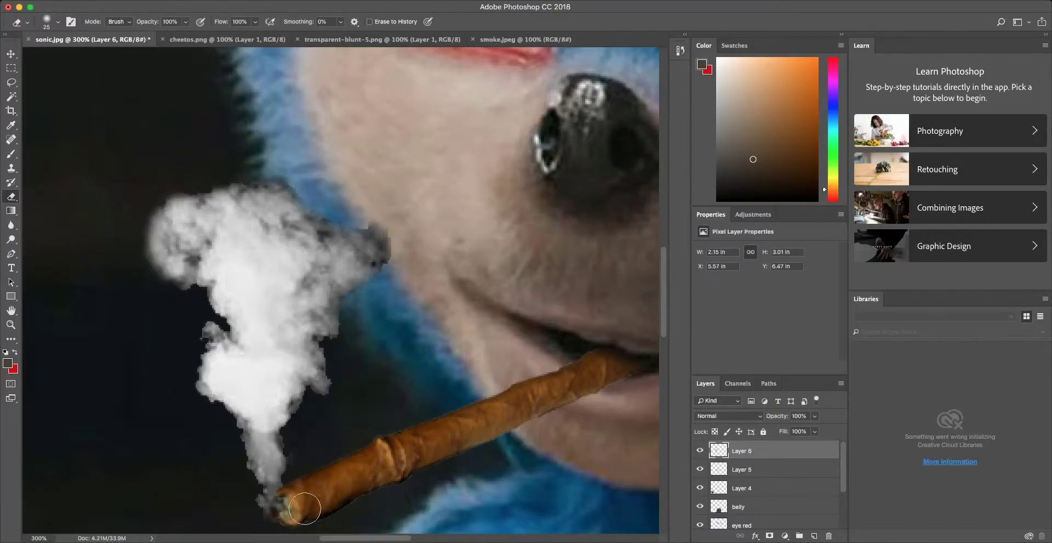
scroll(449, 169, "down", 5)
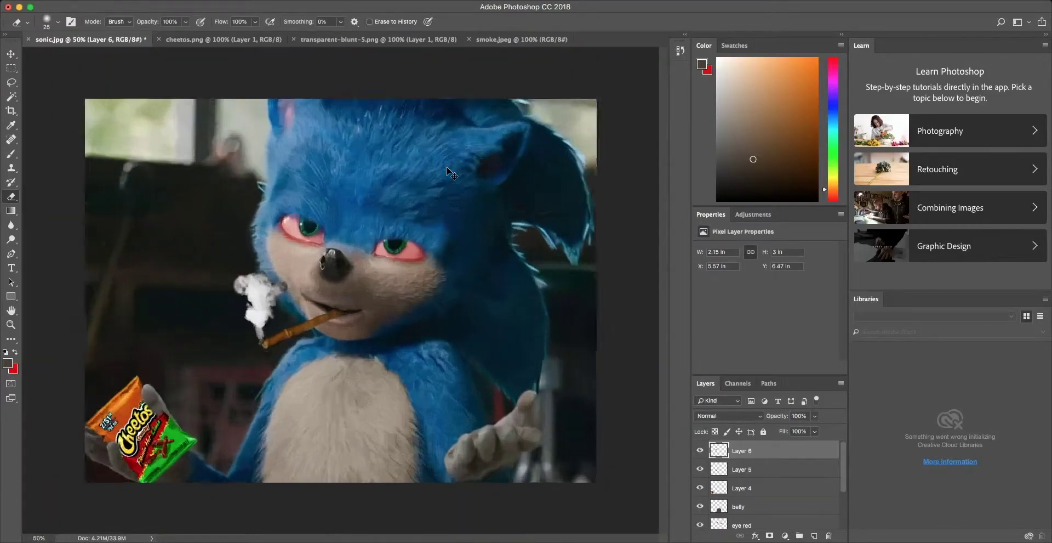
scroll(328, 274, "up", 6)
left_click_drag(511, 169, 387, 141)
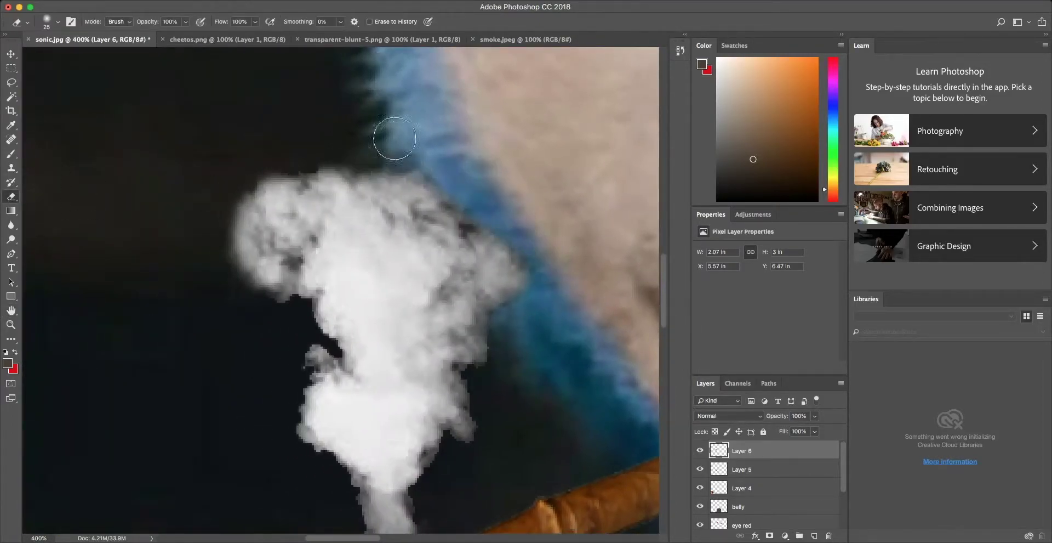
left_click_drag(290, 254, 482, 435)
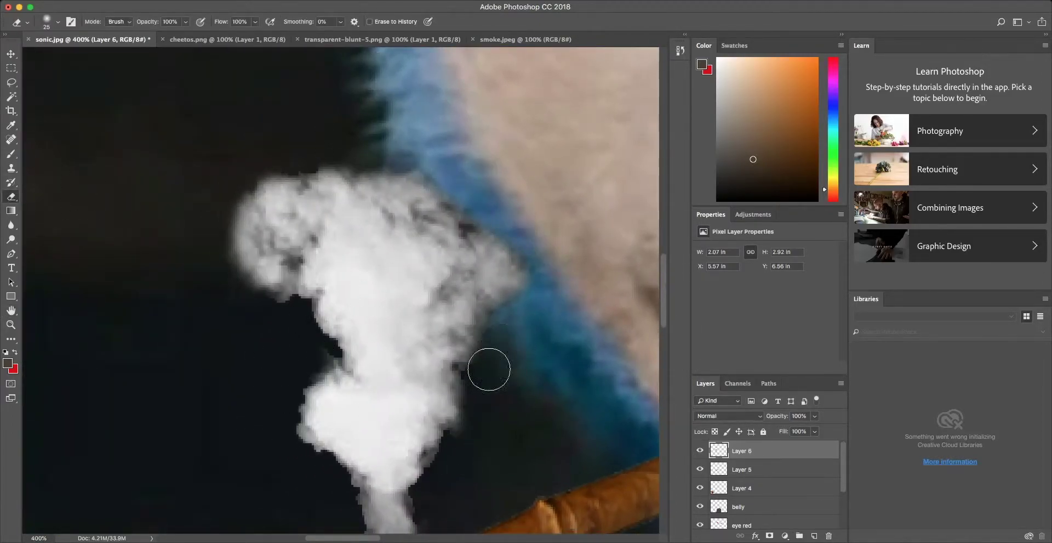
Fit the whole image in the window and save it as sonic.psd
scroll(328, 433, "down", 3)
scroll(339, 482, "down", 2)
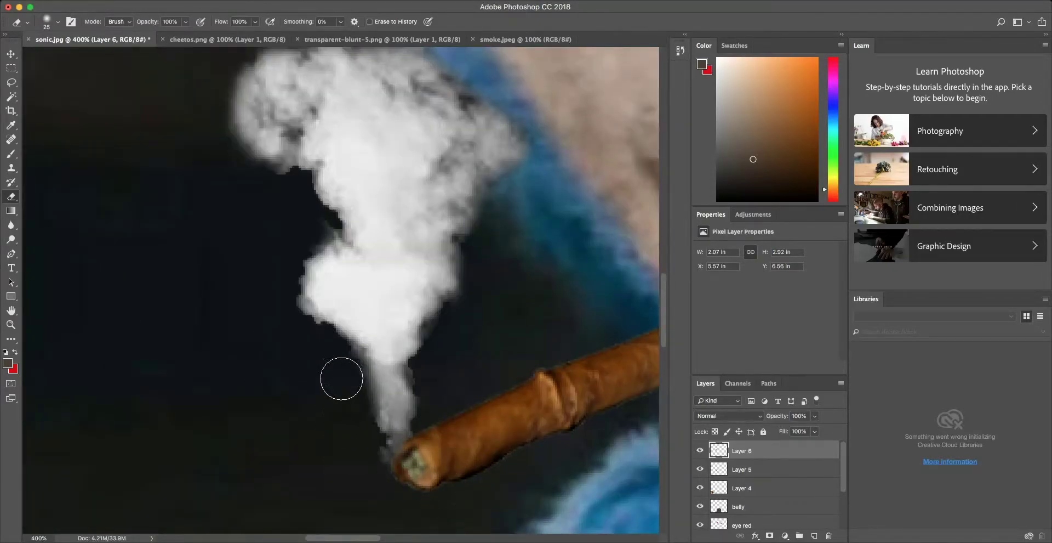
scroll(341, 376, "down", 5)
scroll(328, 263, "up", 5)
key("ctrl+0")
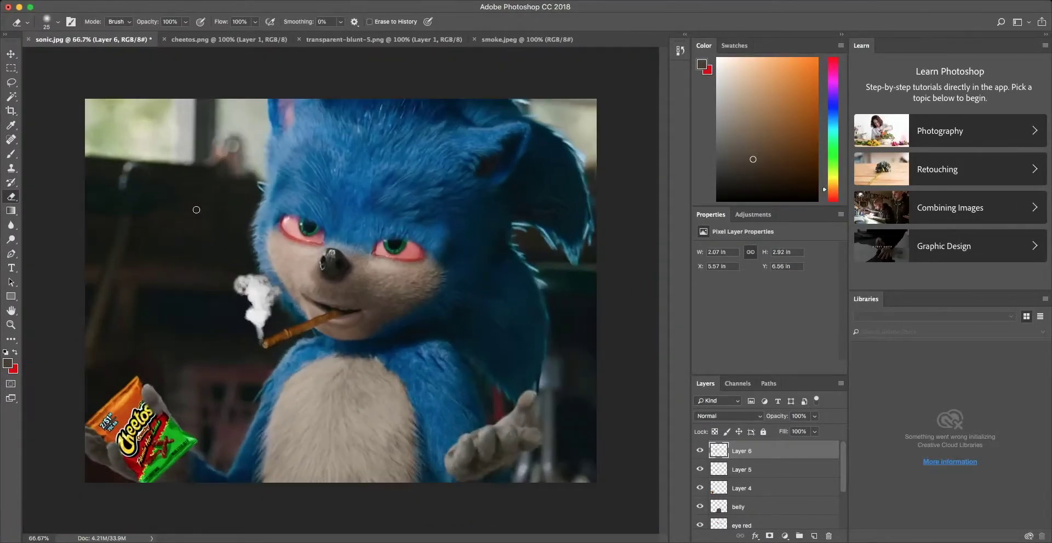
key("ctrl+s")
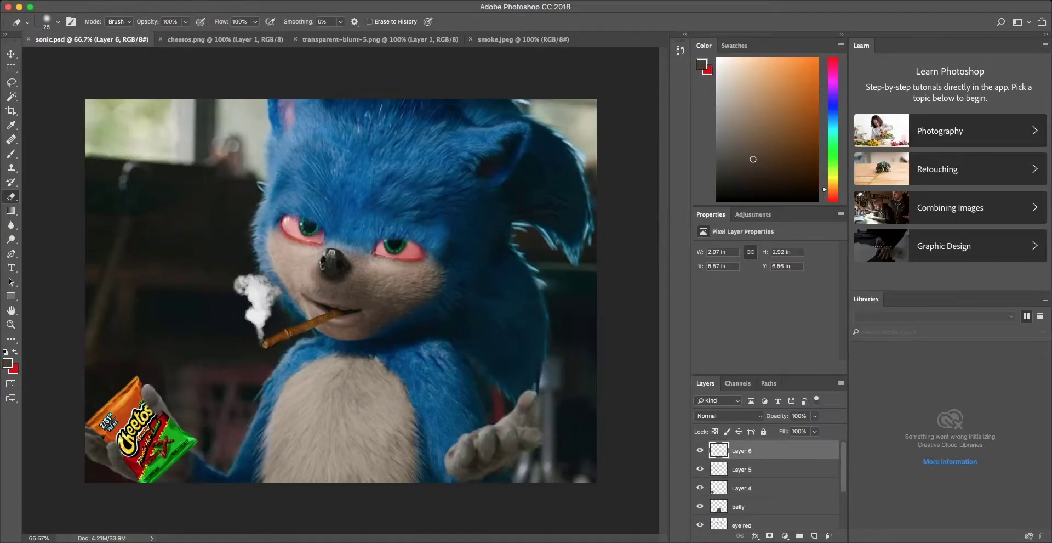
Paste the bong picture into sonic.psd and select the bong with Quick Selection
key("ctrl+v")
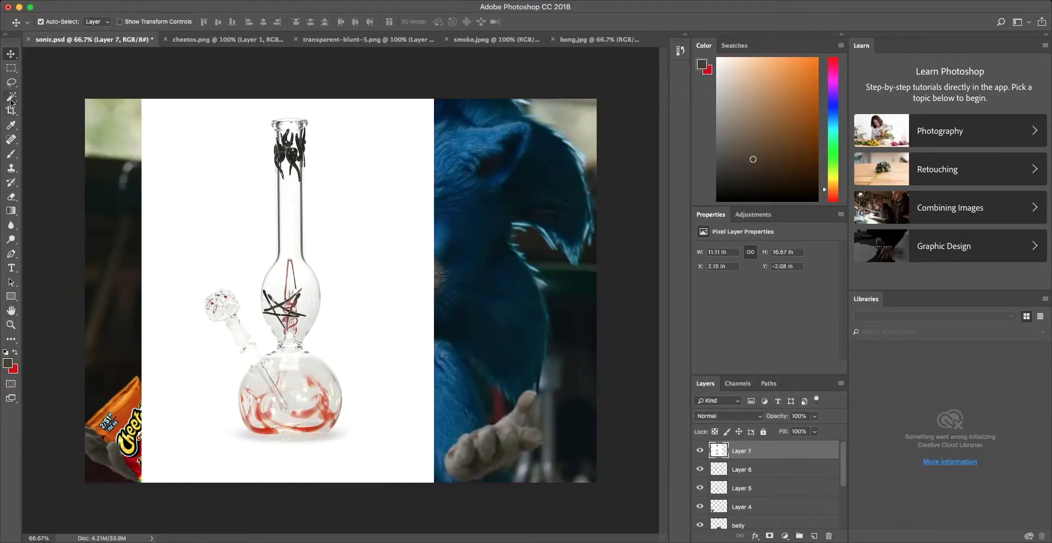
key("w")
left_click(213, 203)
key("shift+w")
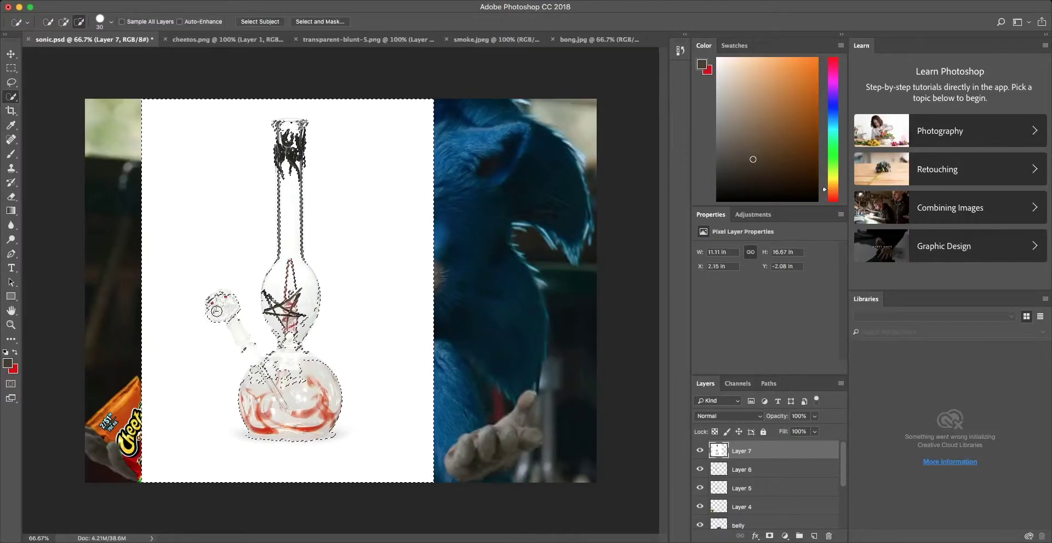
mouse_move(223, 295)
left_mouse_down()
mouse_move(253, 385)
mouse_move(279, 294)
left_mouse_up()
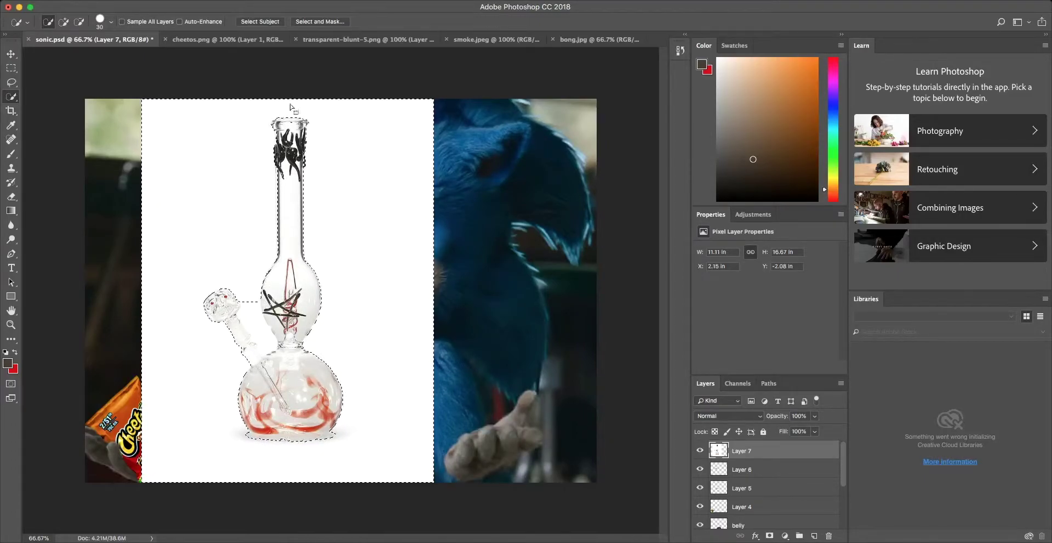
key("alt")
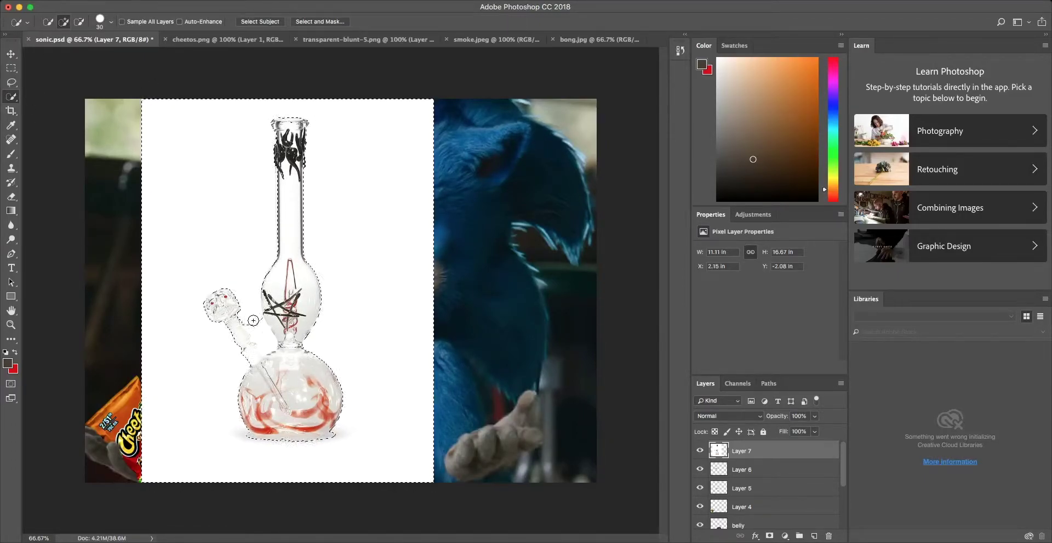
left_click_drag(258, 314, 246, 329)
key("alt")
left_click_drag(241, 435, 260, 427)
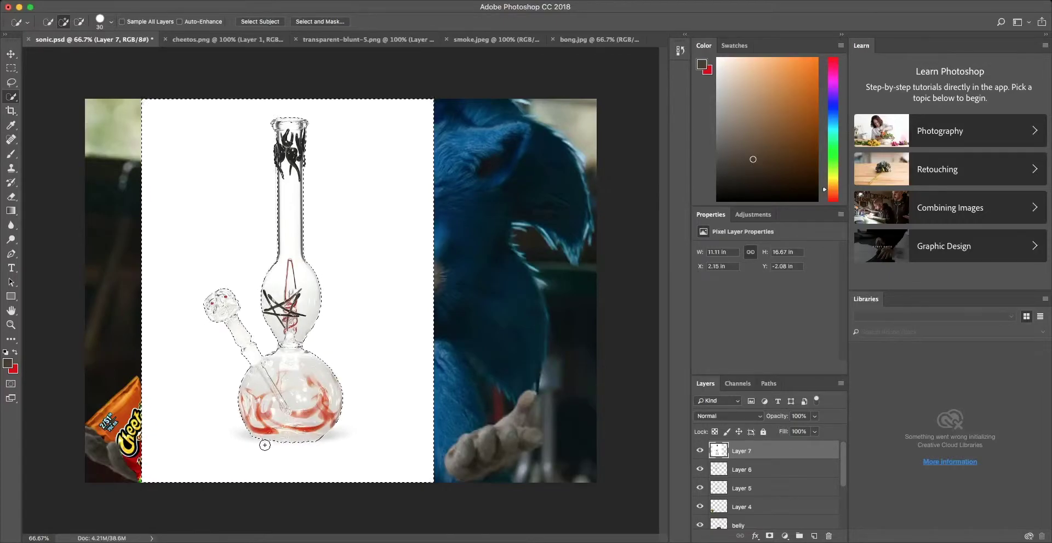
left_click(274, 107, "alt")
Delete the bong's white background and erase leftover edges along its base
key("ctrl+shift+i")
key("Delete")
key("ctrl+d")
key("e")
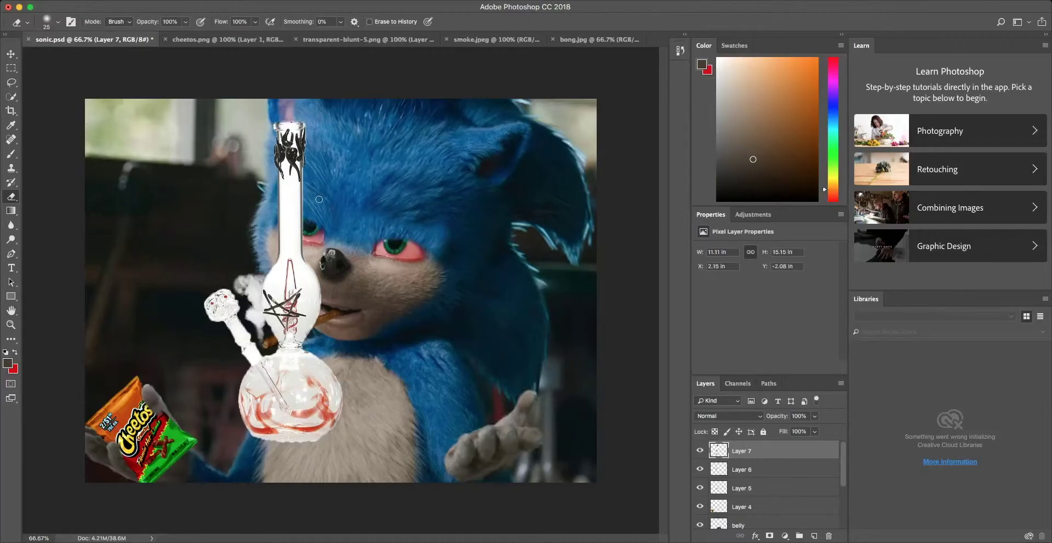
mouse_move(246, 439)
left_mouse_down()
mouse_move(341, 427)
mouse_move(326, 365)
left_mouse_up()
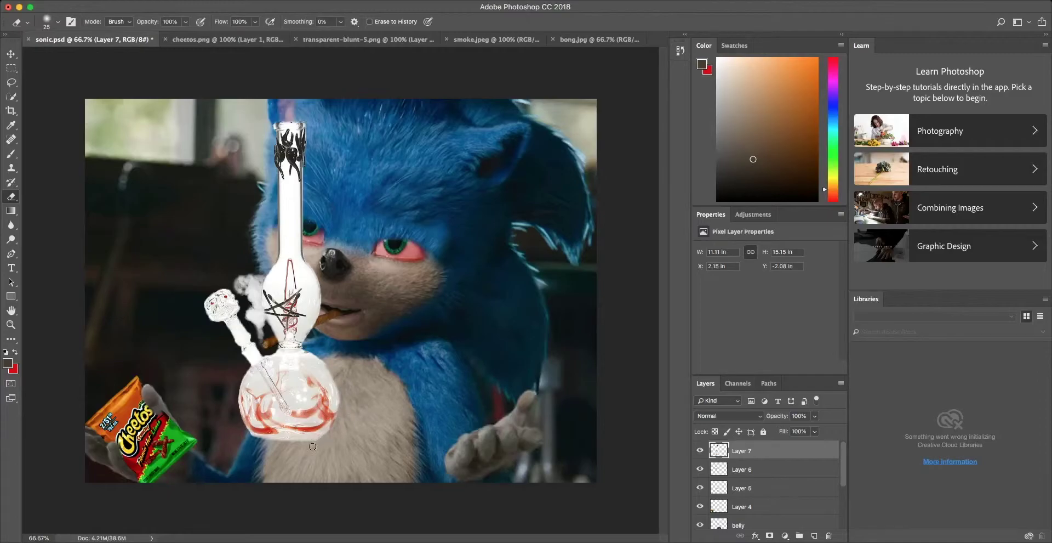
Scale the bong to about 73%, move it into Sonic's raised hand and tilt it clockwise
key("w")
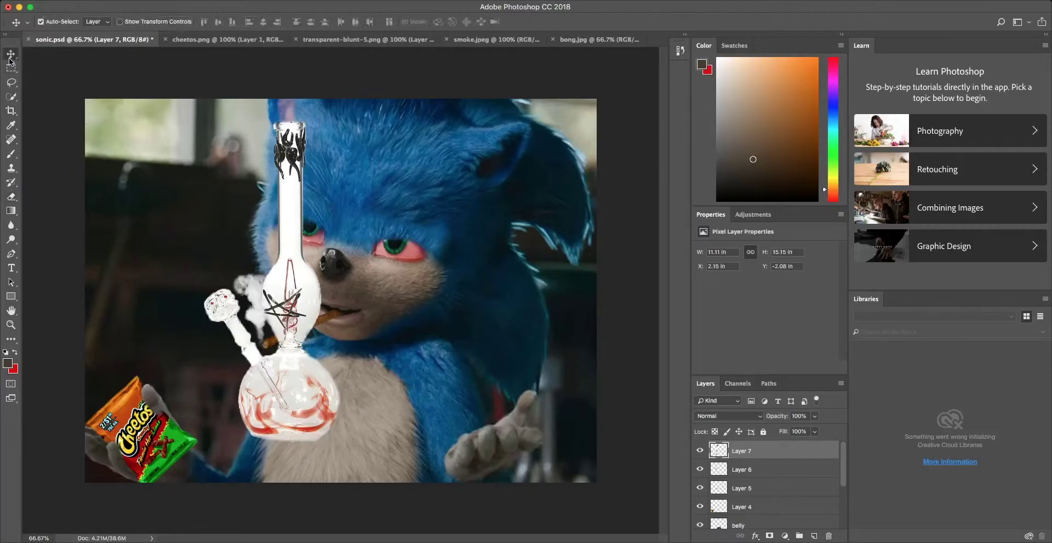
key("ctrl+t")
left_click_drag(417, 88, 527, 208)
key("Return")
key("ctrl+z")
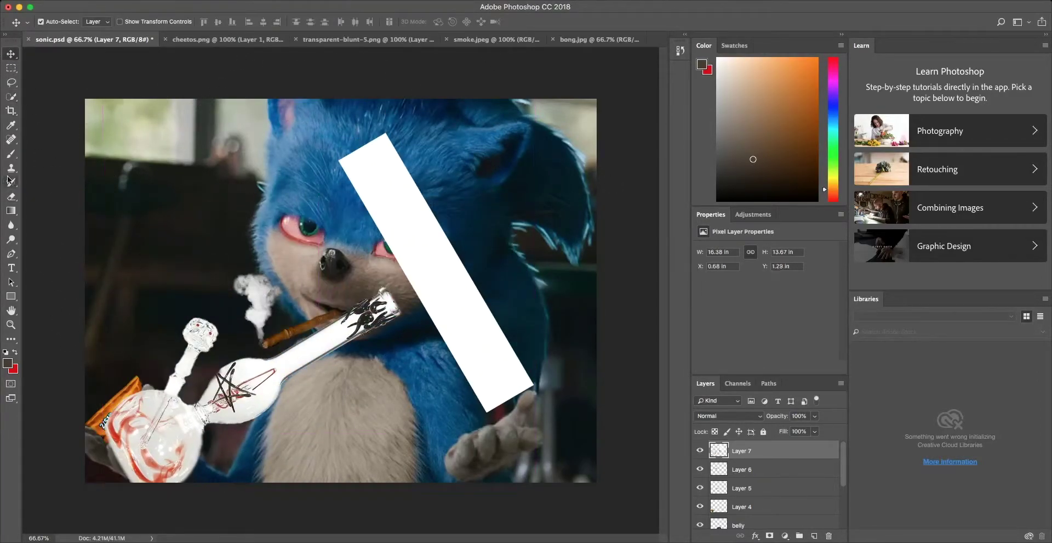
key("v")
key("ctrl+t")
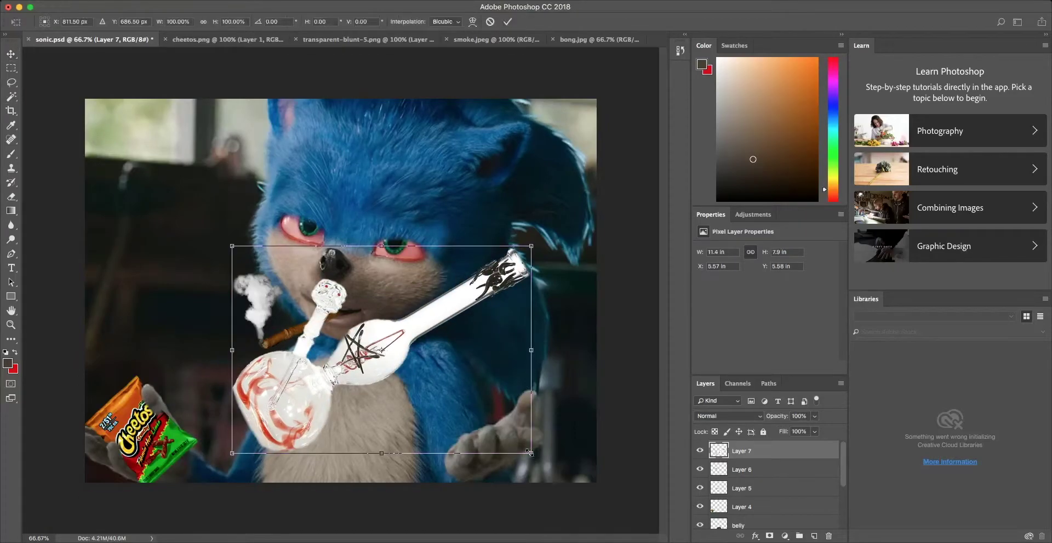
left_click_drag(533, 457, 456, 399)
left_click_drag(330, 319, 479, 425)
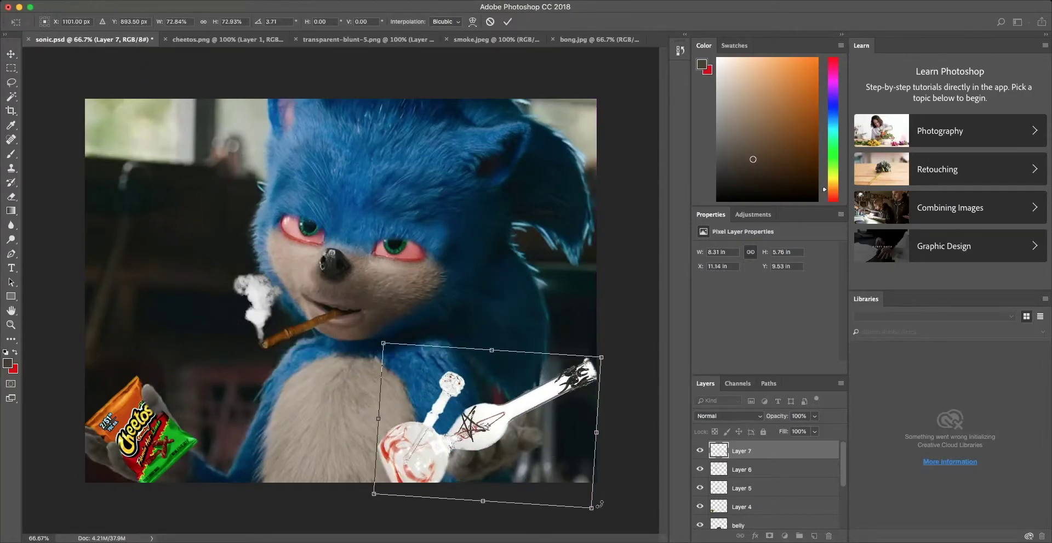
left_click_drag(603, 425, 596, 449)
key("Return")
At 30% opacity, erase the bong under Sonic's fingers, then restore 100% opacity
left_click(799, 415)
type("30")
key("Return")
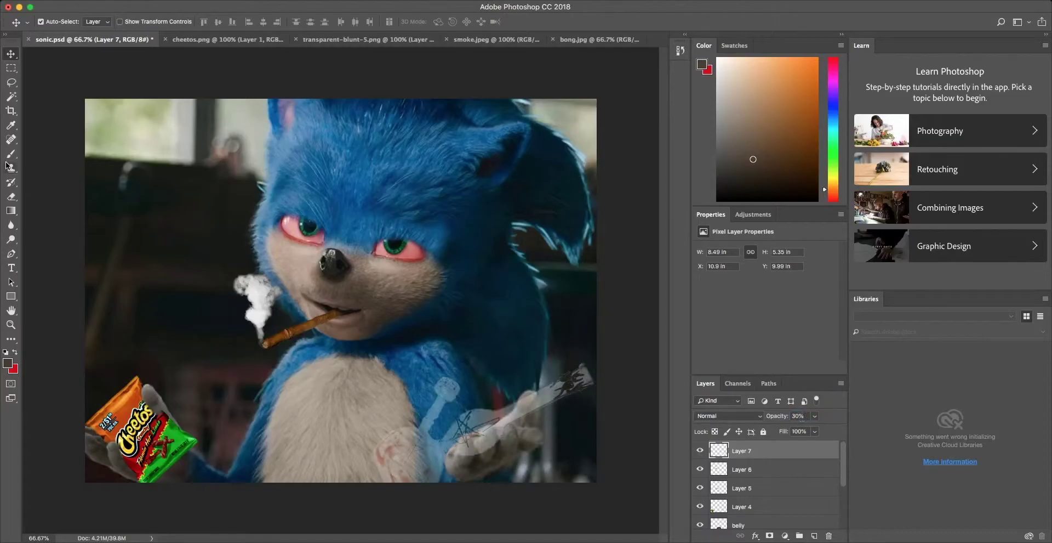
key("e")
mouse_move(458, 455)
left_mouse_down()
mouse_move(463, 437)
mouse_move(509, 425)
left_mouse_up()
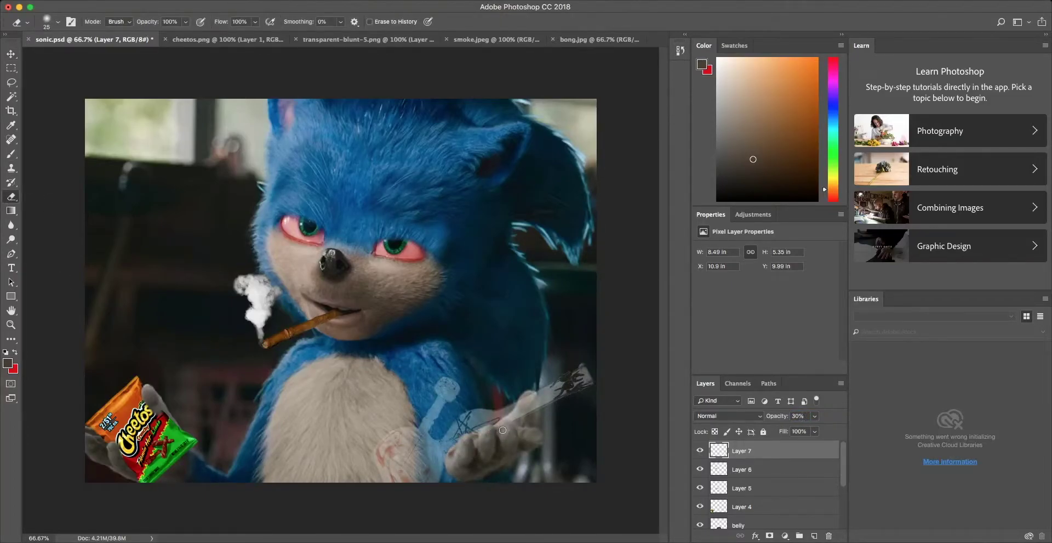
left_click(798, 416)
type("100")
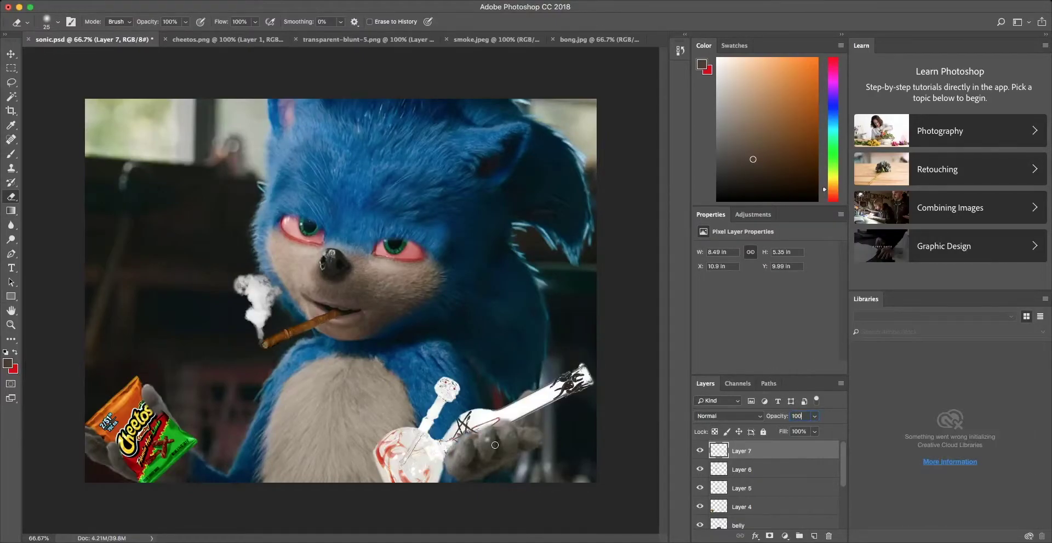
key("Return")
Nudge the bong slightly down and to the right
left_click(12, 53)
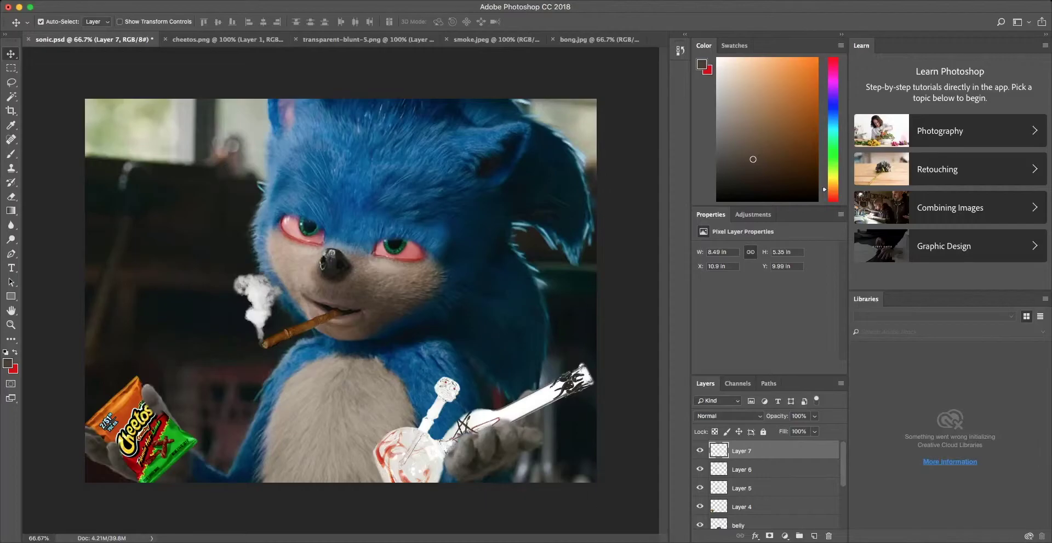
left_click_drag(492, 419, 494, 422)
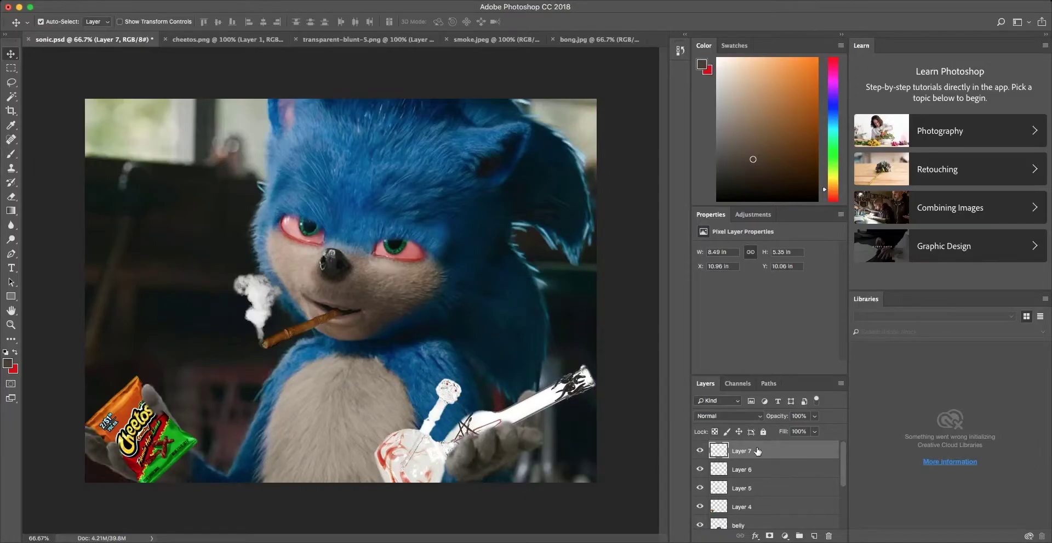
key("i")
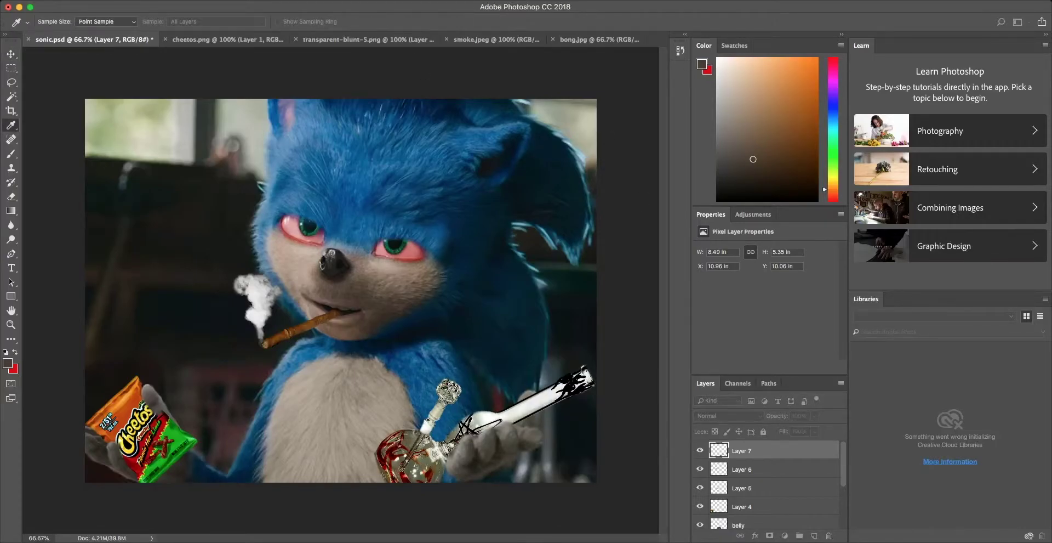
key("v")
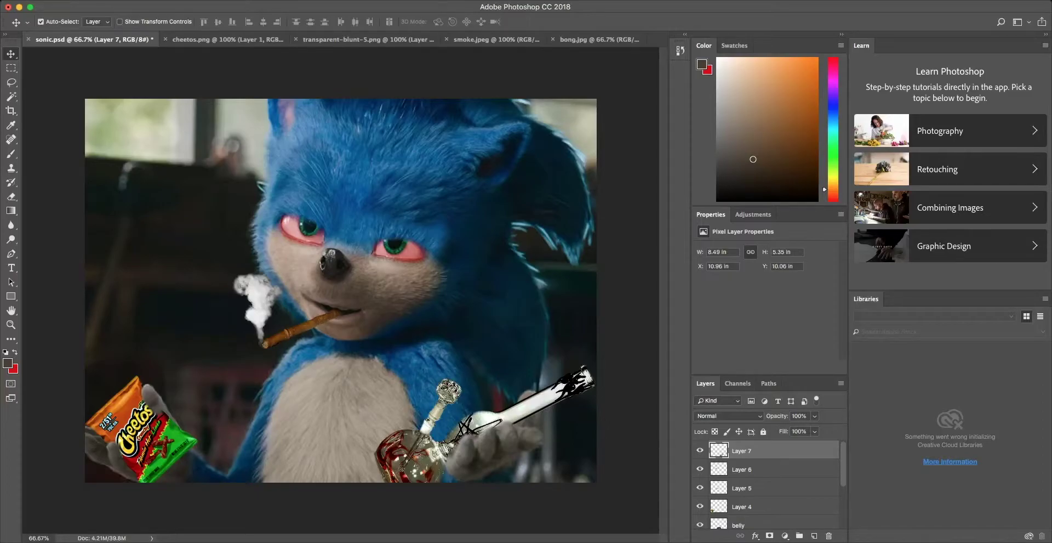
key("i")
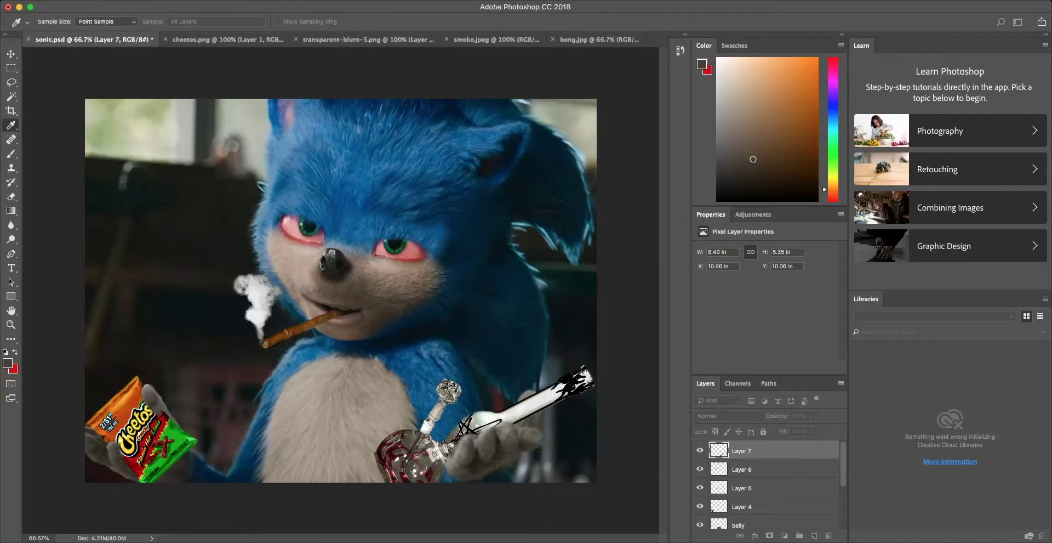
key("v")
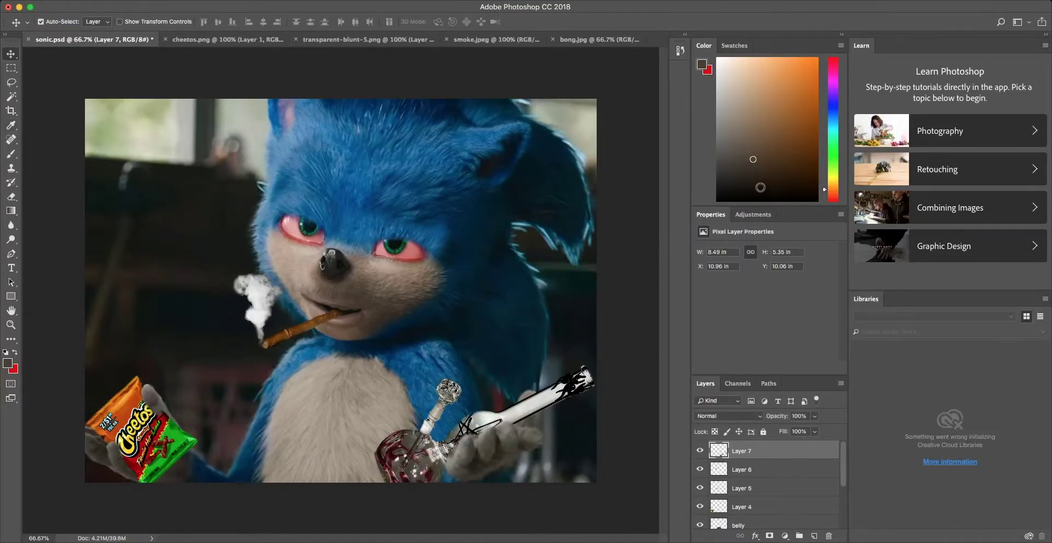
Rename the first two prop layers 'bong' and 'smoke'
double_click(741, 450)
type("bong")
double_click(740, 469)
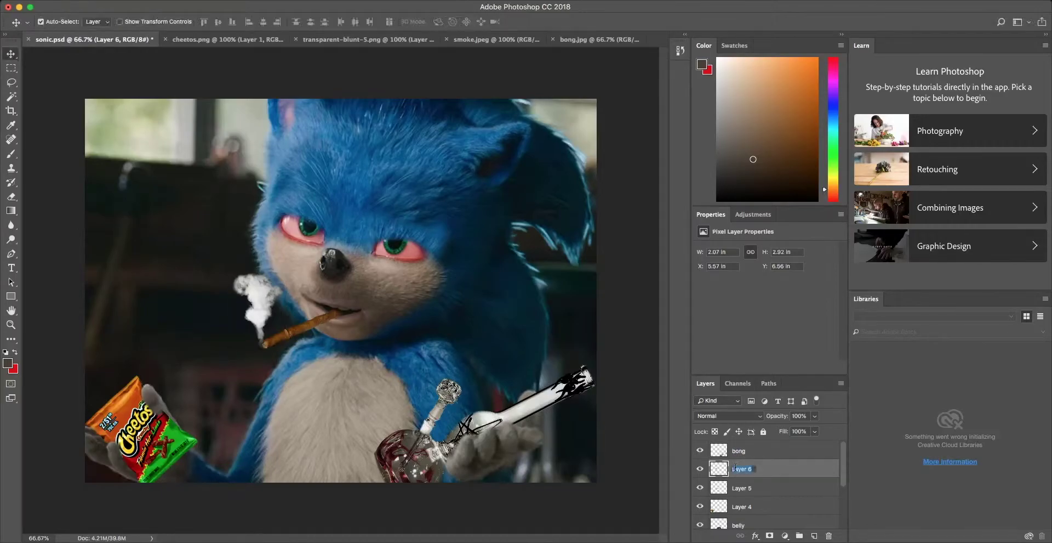
type("smoke")
left_click(741, 488)
Rename the next layers 'blunt' and 'cheetos', then select the eyes layer
double_click(743, 487)
type("bl")
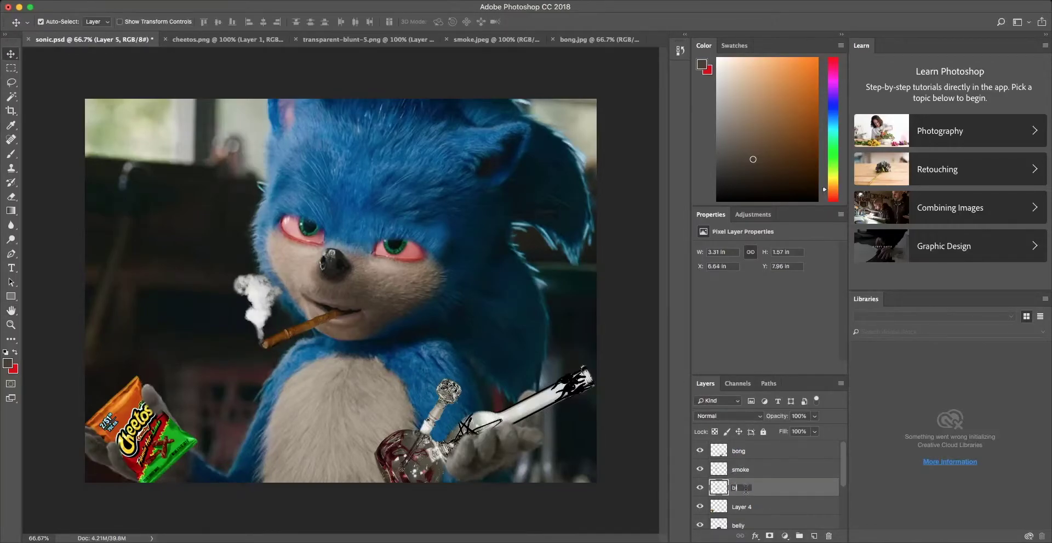
type("unt")
left_click(742, 505)
double_click(743, 506)
type("cheetos")
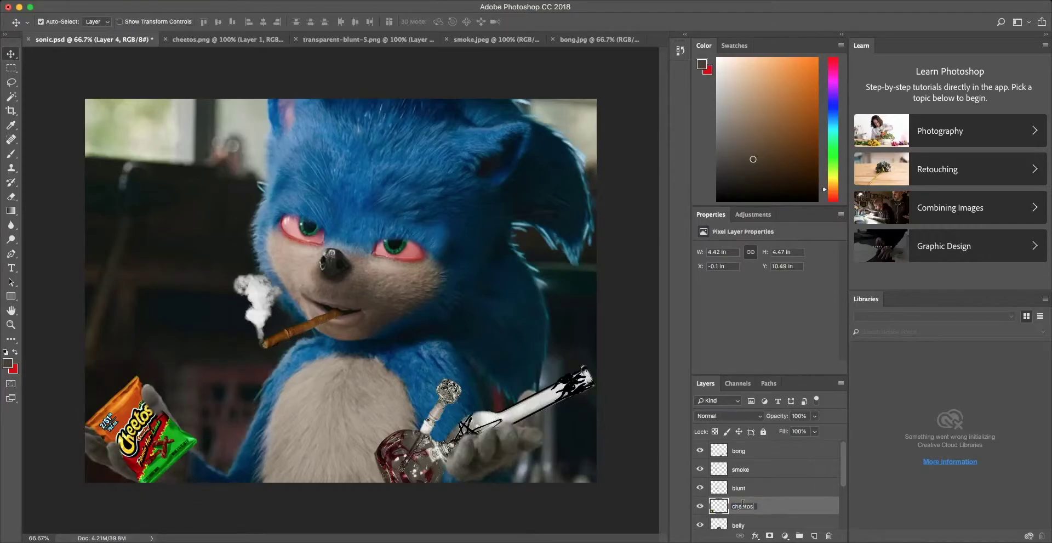
key("Return")
scroll(767, 493, "down", 3)
left_click(738, 483)
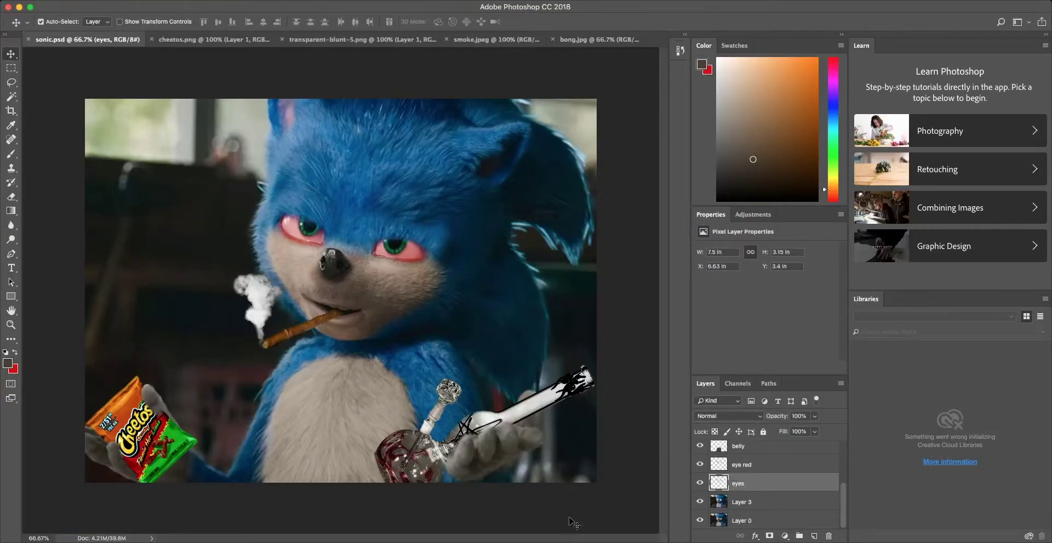
Set the stay away tattoo to Hard Light at 80%, and drag the Always tattoo in
left_click(700, 450)
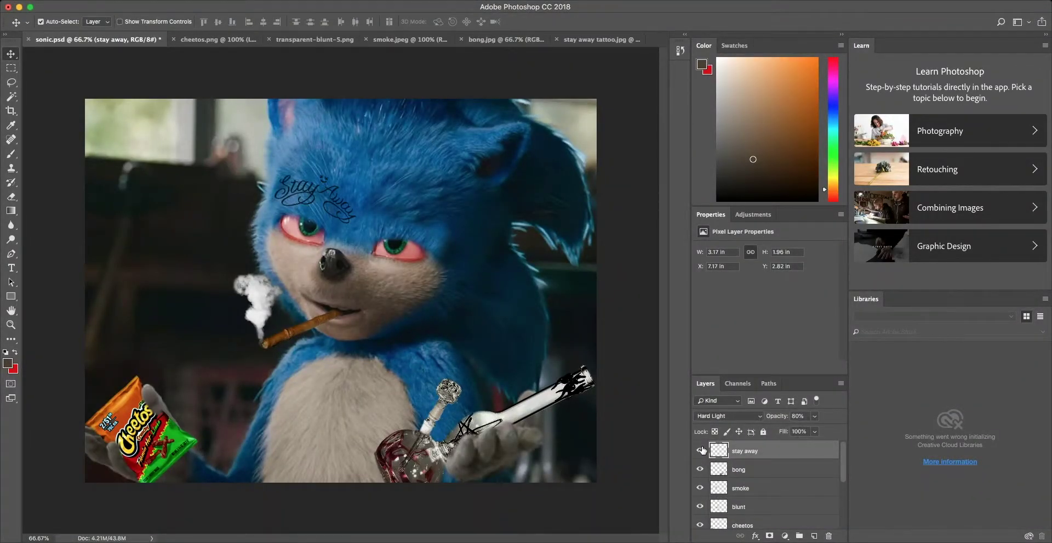
key("8")
key("alt+shift+h")
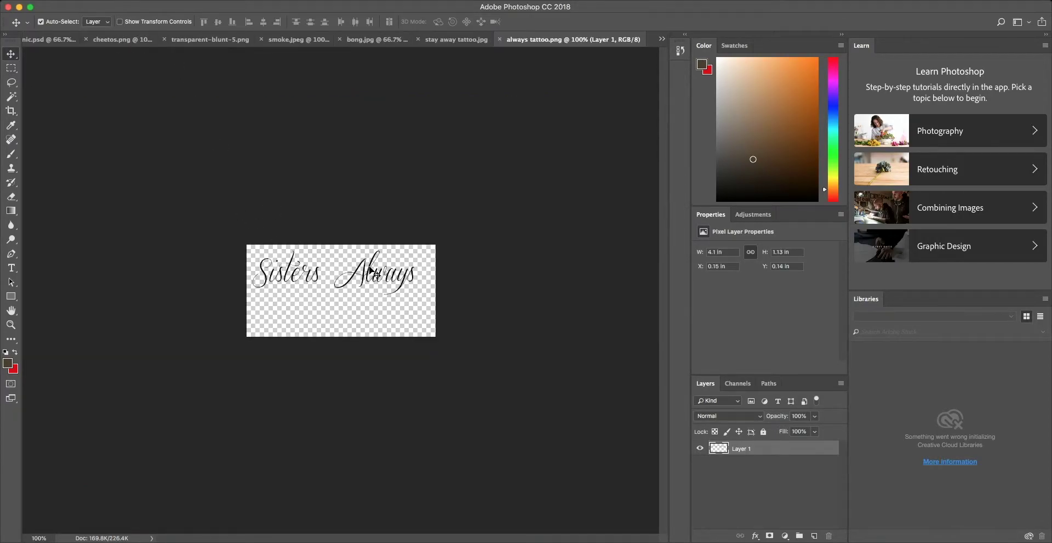
mouse_move(373, 274)
left_mouse_down()
mouse_move(272, 263)
mouse_move(217, 270)
left_mouse_up()
Erase the extra letters, then resize, move and warp Always beside Sonic's nose
left_click(12, 196)
key("ctrl+t")
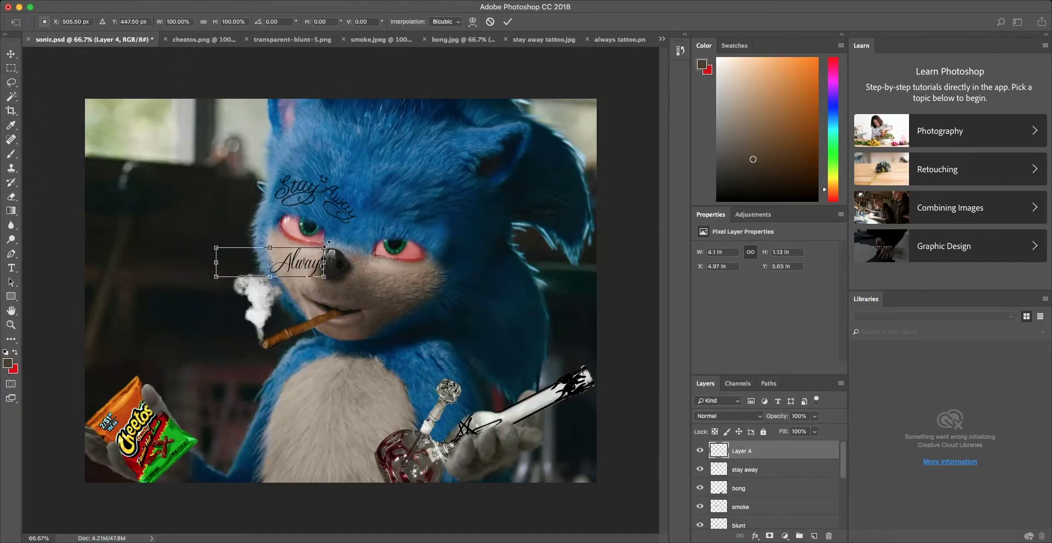
mouse_move(306, 242)
left_mouse_down()
mouse_move(351, 220)
mouse_move(281, 241)
left_mouse_up()
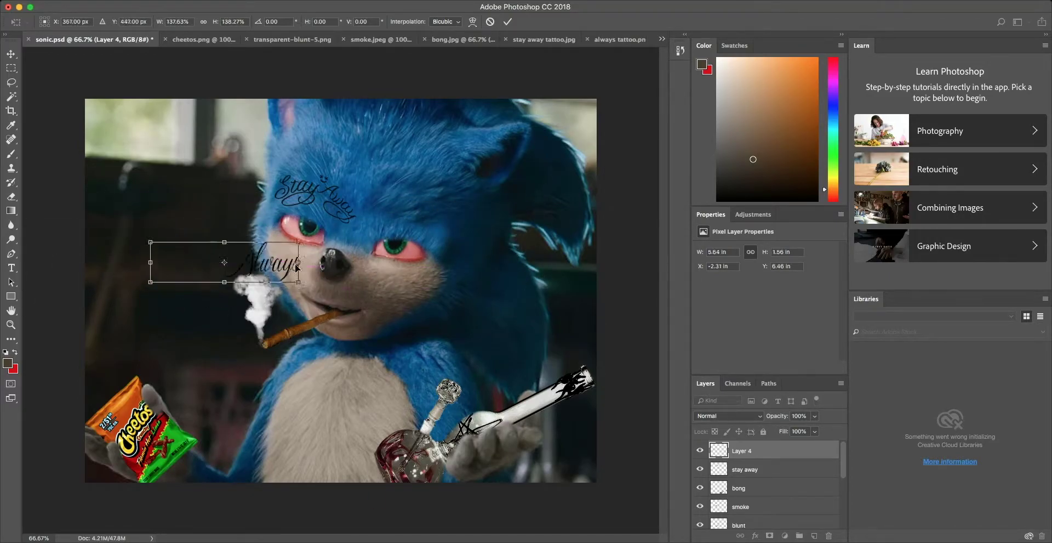
left_click_drag(225, 259, 293, 263)
right_click(257, 261)
left_click(274, 342)
key("Return")
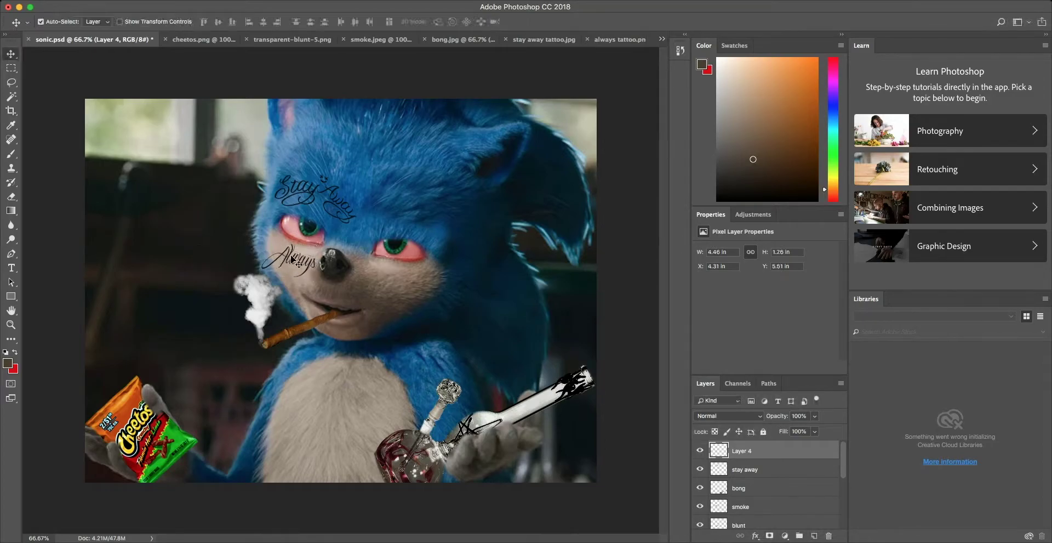
Name the tattoo layer 'always' and blend it in Hard Light
double_click(741, 450)
type("always")
key("Return")
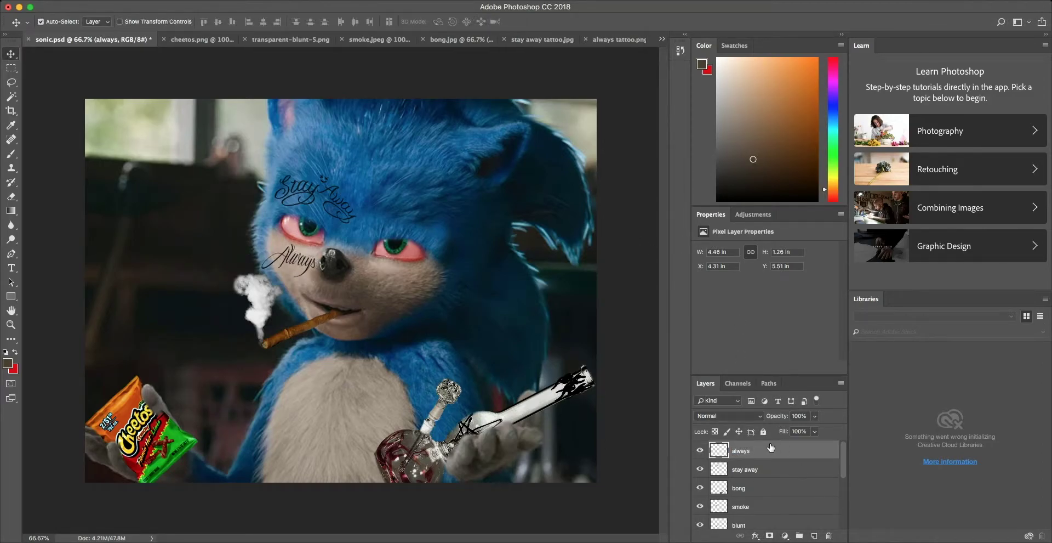
key("e")
key("alt+shift+h")
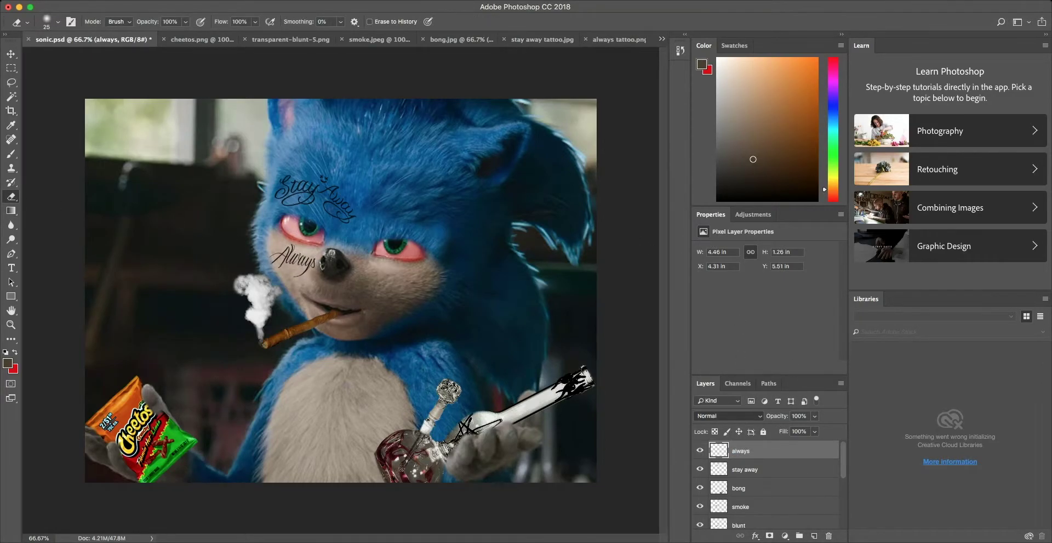
Close the cheetos, blunt, smoke and bong source files
left_click(165, 40)
left_click(165, 39)
left_click(165, 39)
left_click(163, 40)
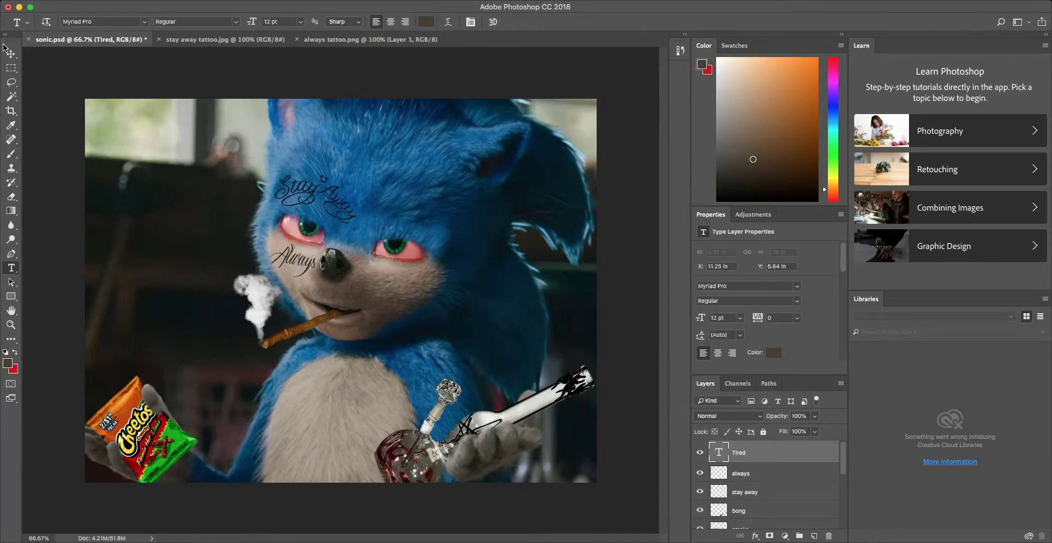
Type 'Tired' on Sonic's cheek at 72 pt in Savoye LET
key("t")
left_click(386, 281)
type("Tired72")
key("Return")
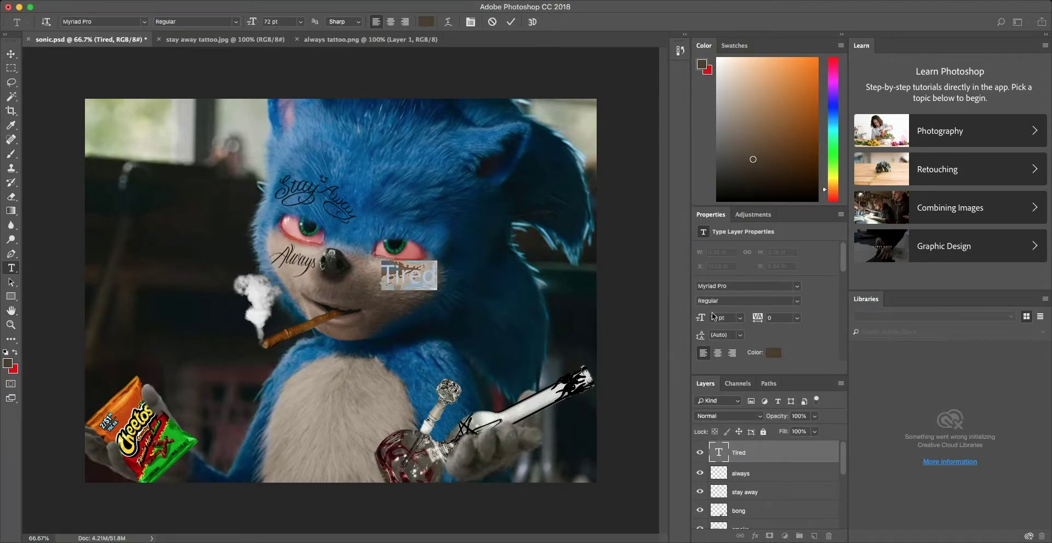
left_click(770, 284)
type("Apple Chancery")
key("Return")
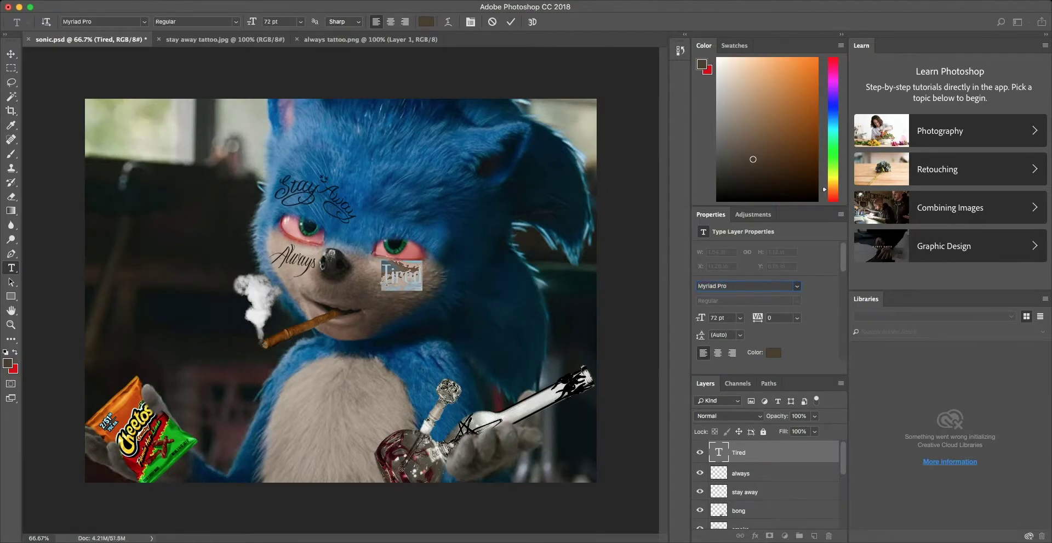
key("Return")
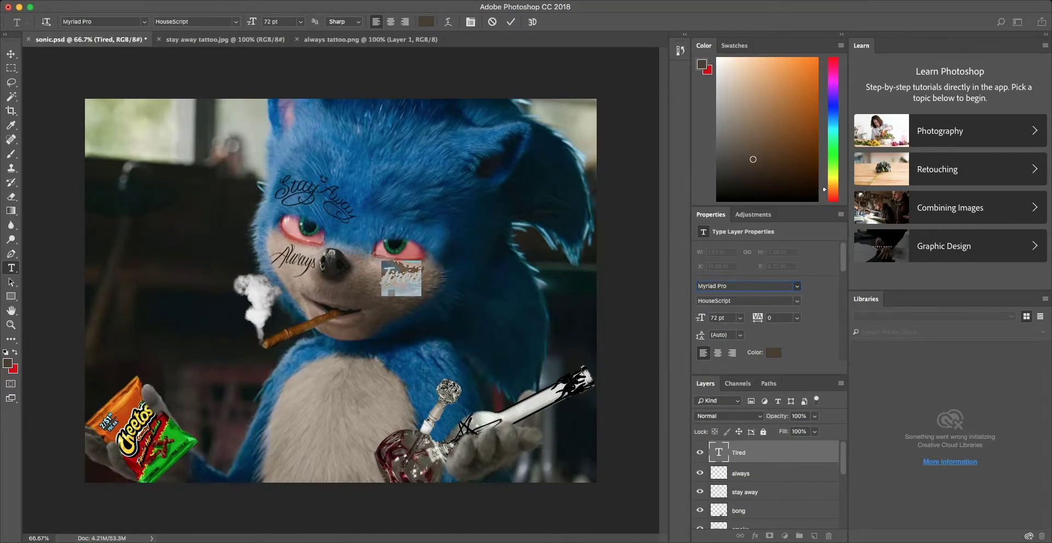
left_click(10, 54)
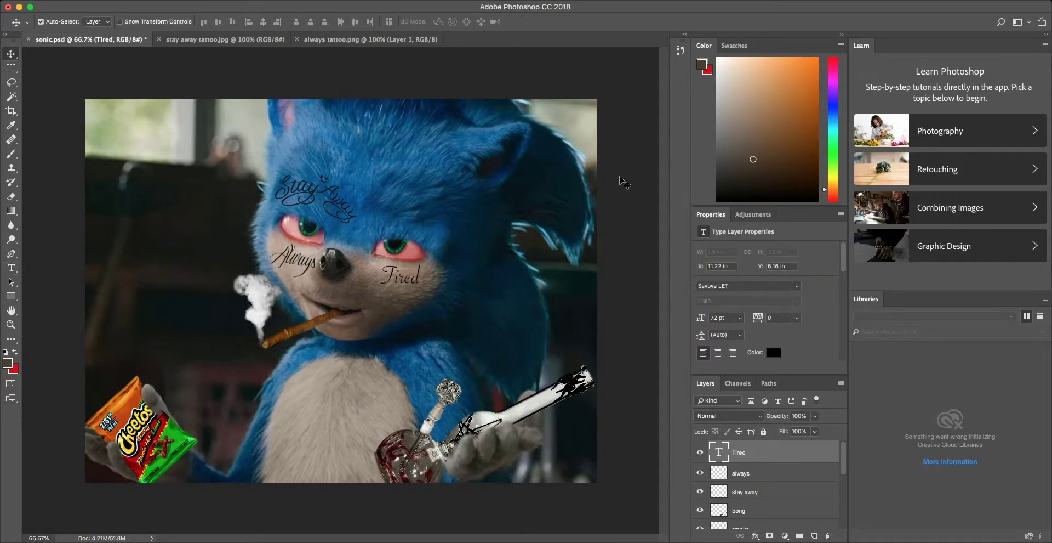
Enlarge the Tired text to about 85 pt and tilt it roughly 10°
key("ctrl+t")
mouse_move(421, 286)
left_mouse_down()
mouse_move(428, 298)
mouse_move(419, 285)
mouse_move(428, 262)
left_mouse_up()
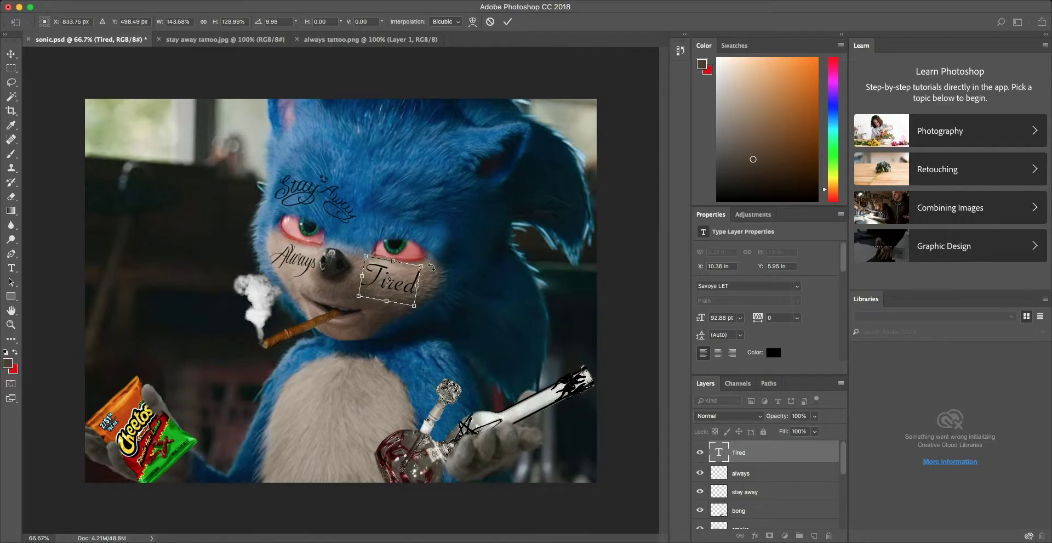
key("Return")
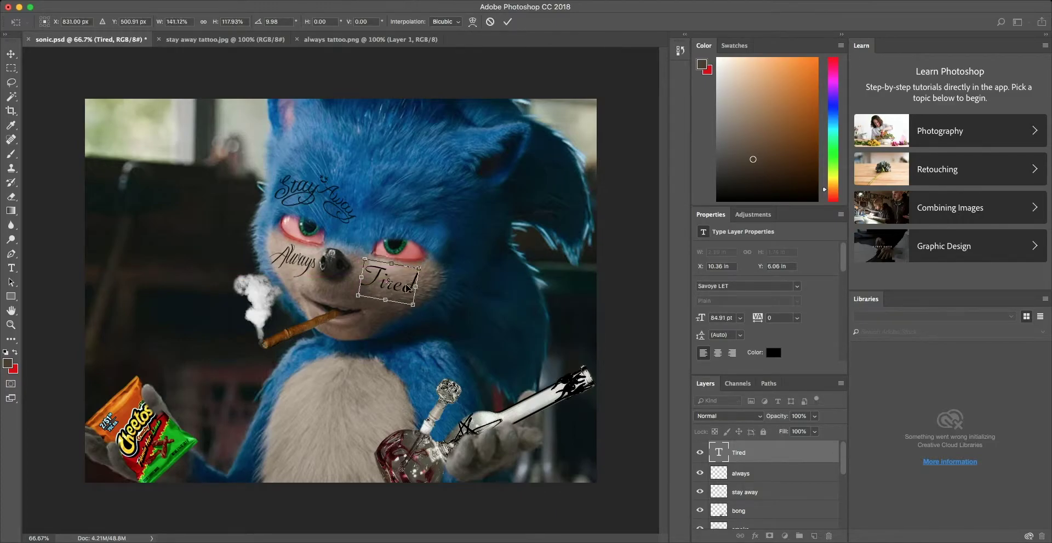
key("ctrl+t")
right_click(392, 299)
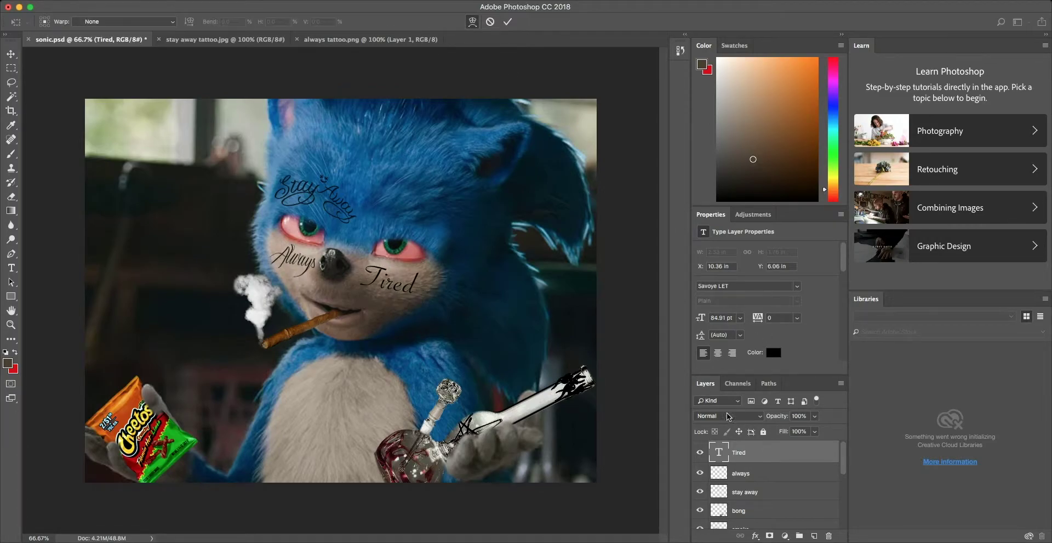
Blend the Tired layer in Hard Light at 80% opacity and save sonic.psd
key("alt+shift+h")
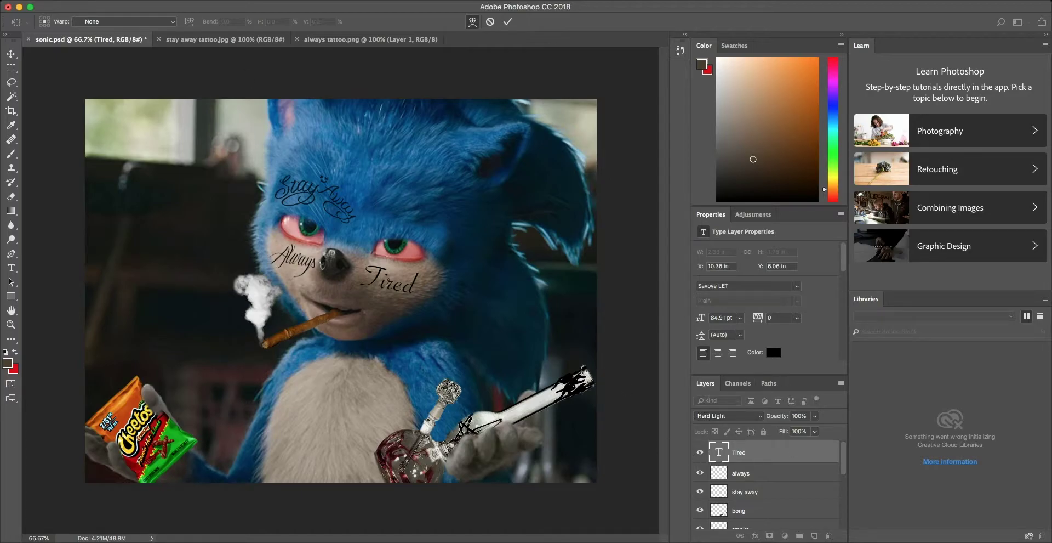
left_click(802, 416)
type("80")
key("Return")
key("ctrl+t")
key("Return")
left_click_drag(411, 286, 417, 289)
key("ctrl+z")
key("Escape")
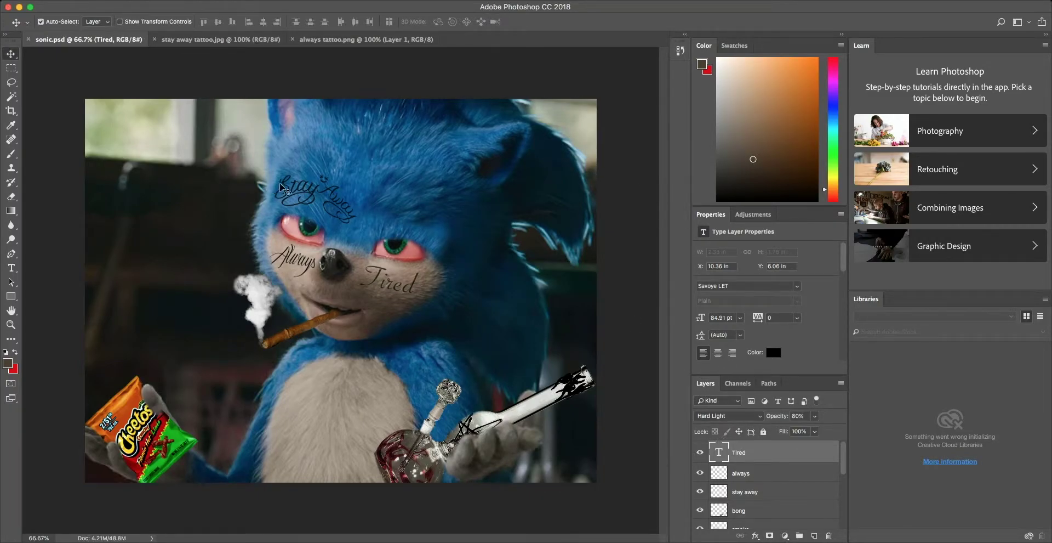
left_click(299, 329)
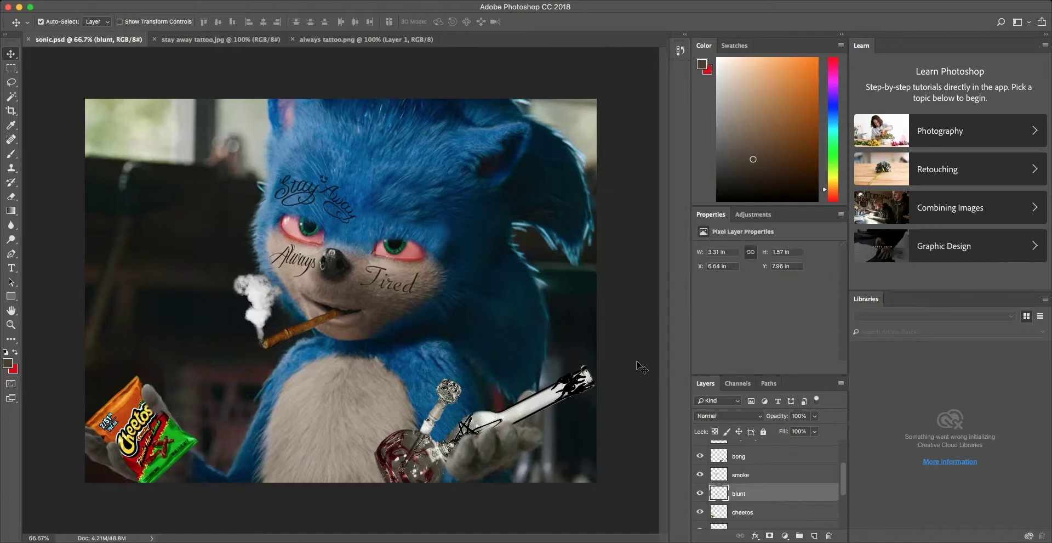
key("i")
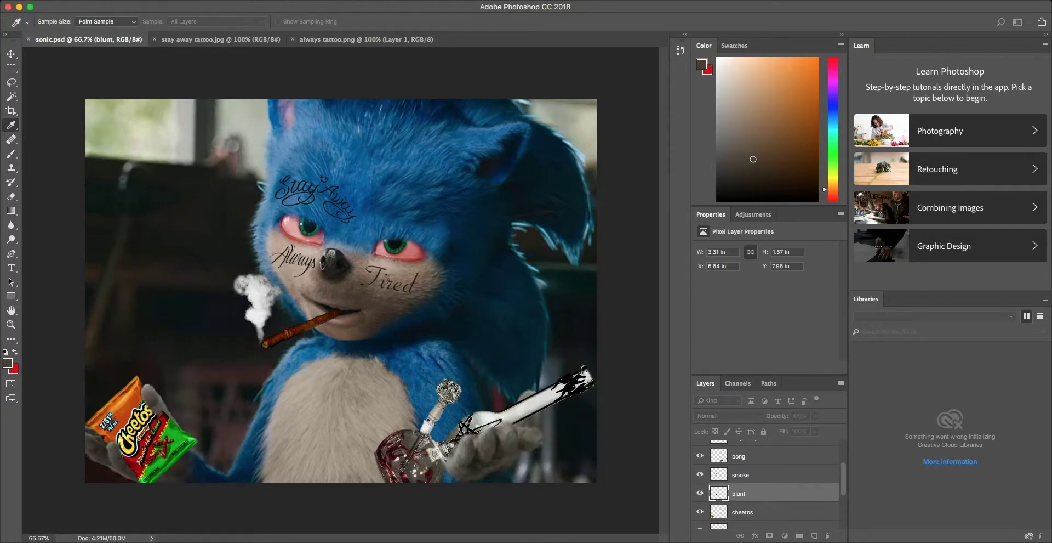
key("ctrl+z")
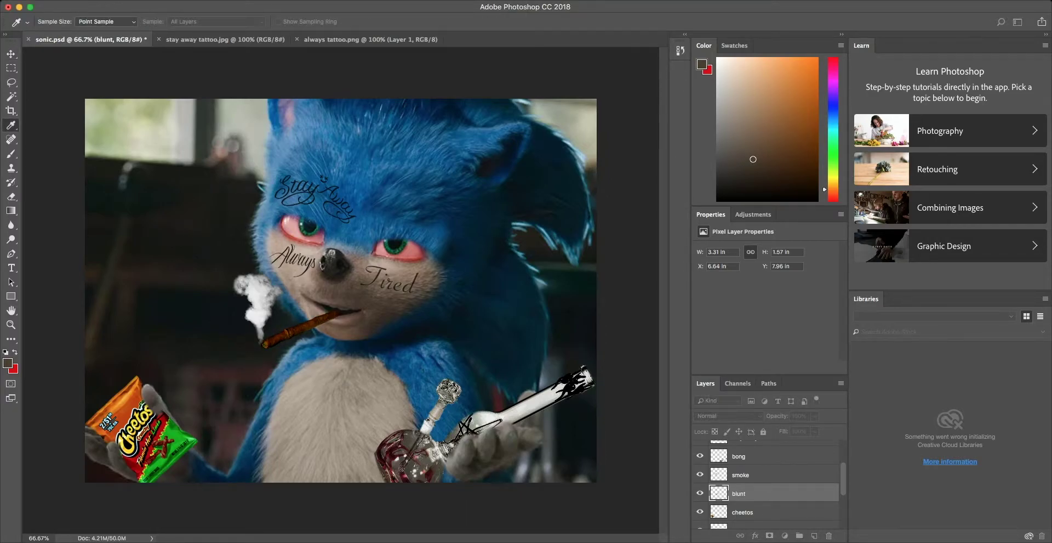
key("v")
key("ctrl+z")
left_click(613, 170)
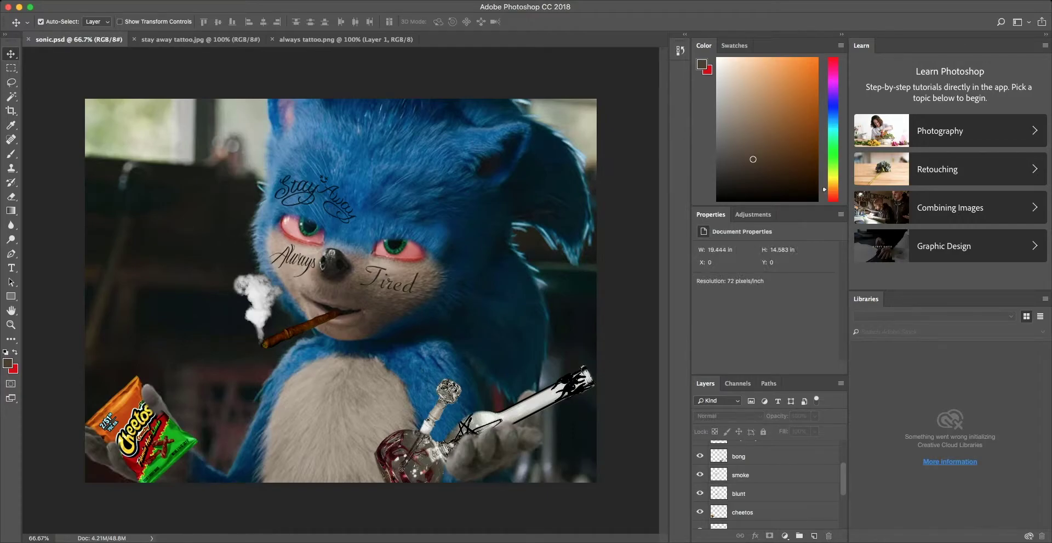